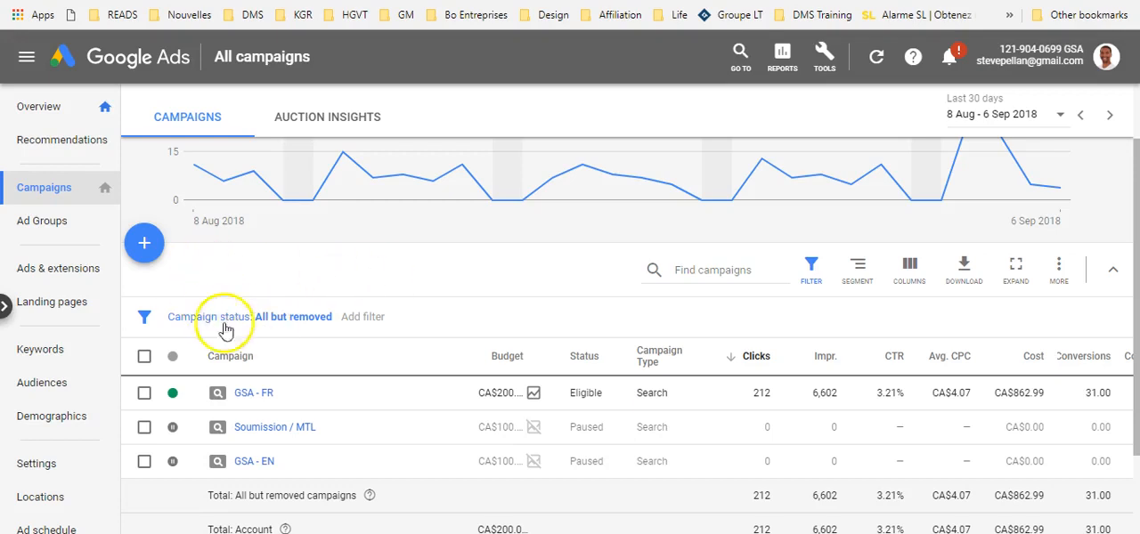
click(30, 57)
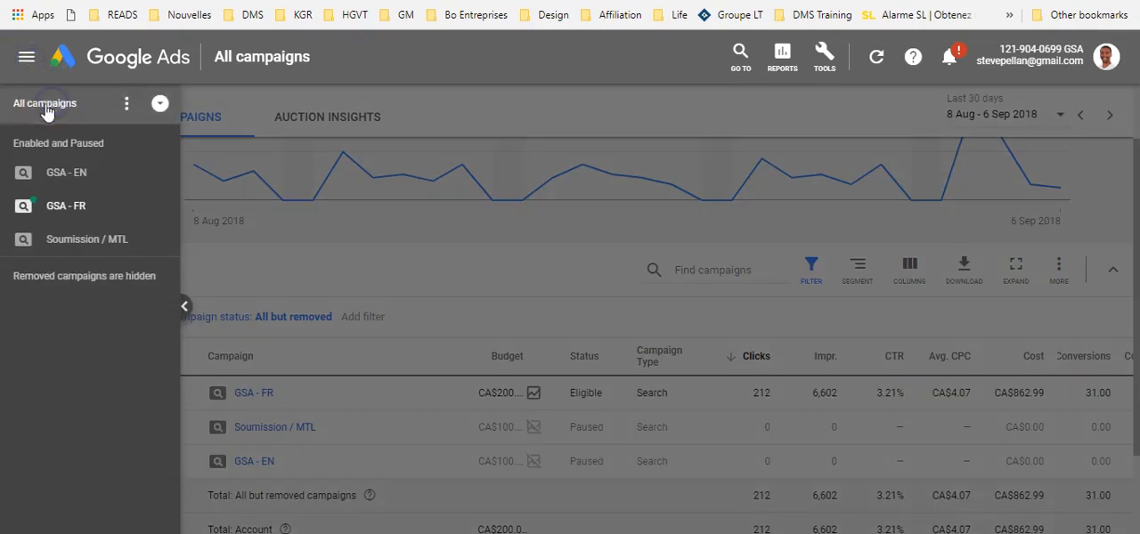
click(183, 307)
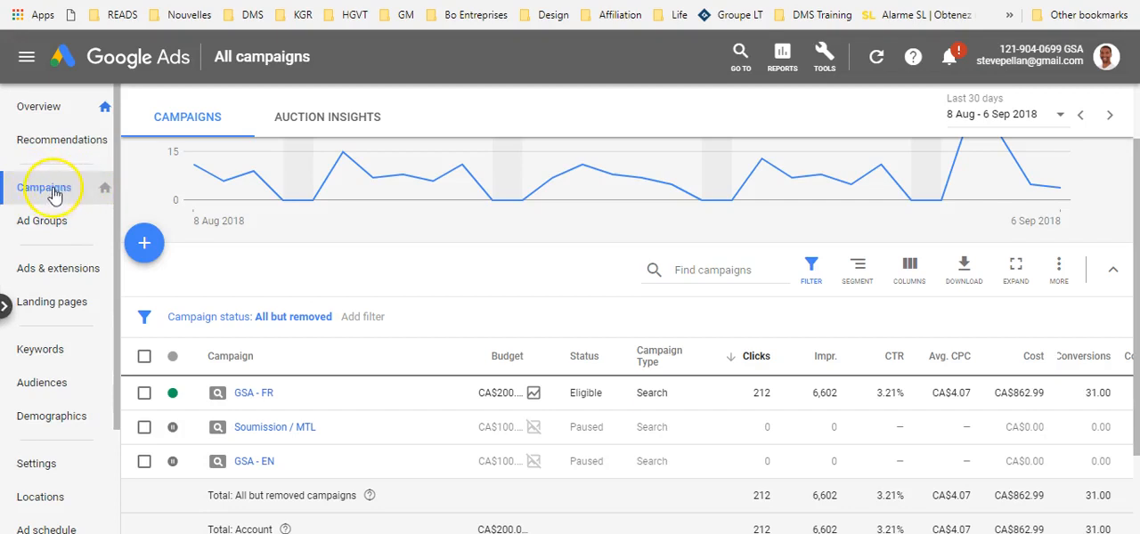
Step: Start a new campaign of type Search with Leads as its goal
click(144, 246)
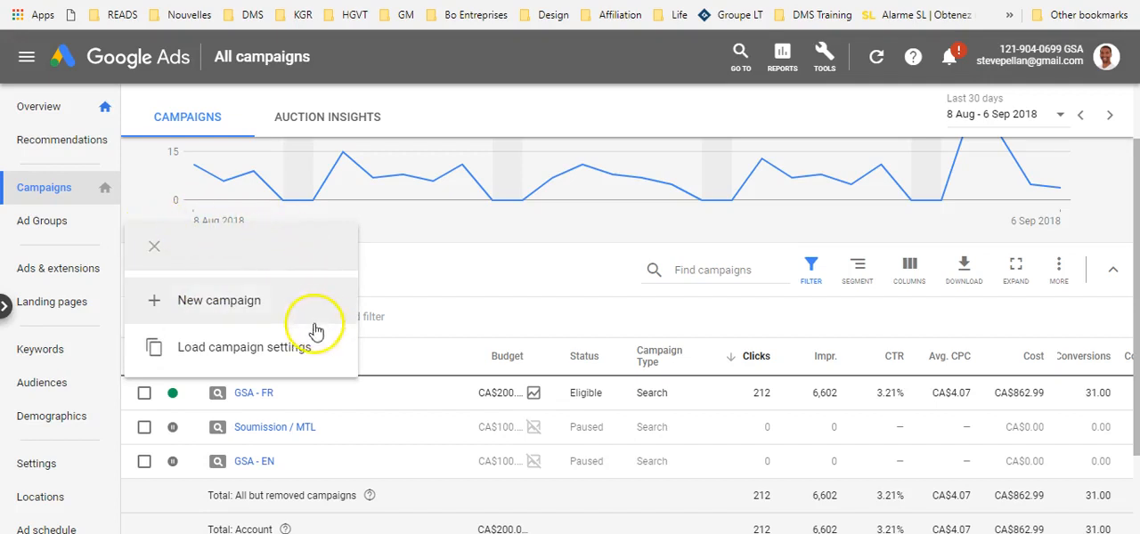
click(222, 306)
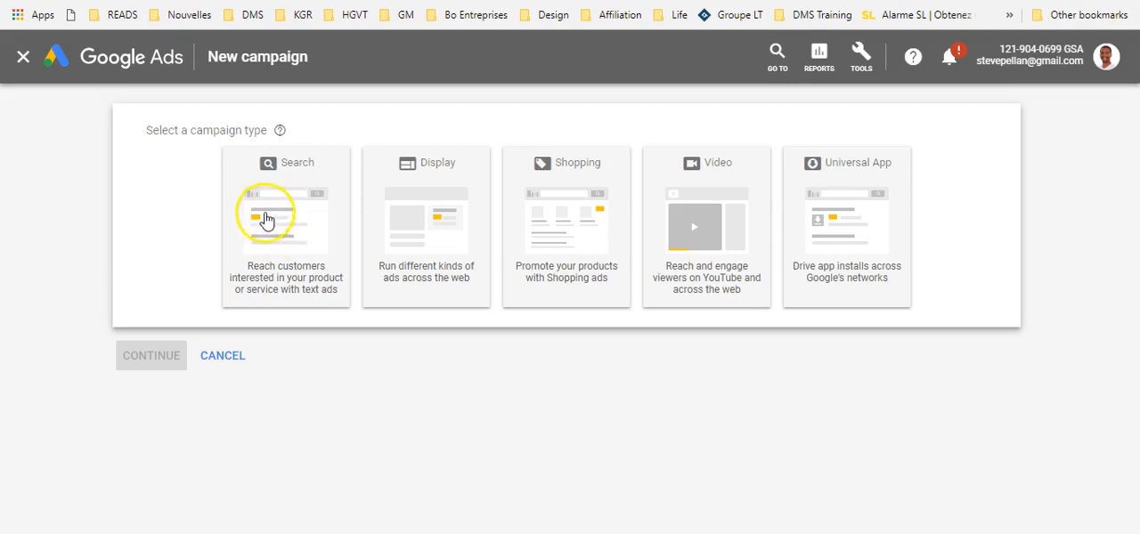
click(402, 237)
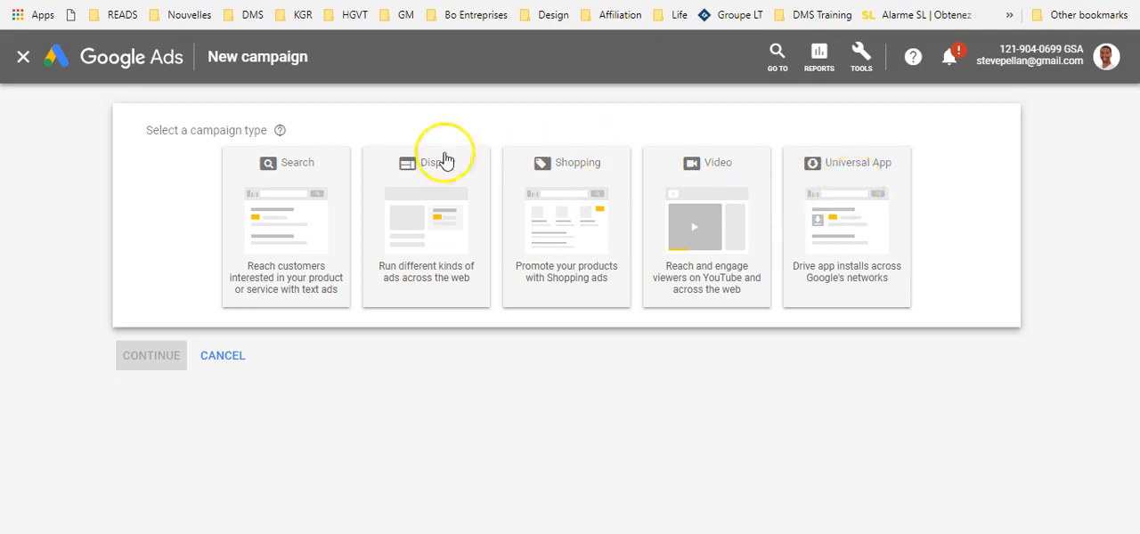
click(303, 178)
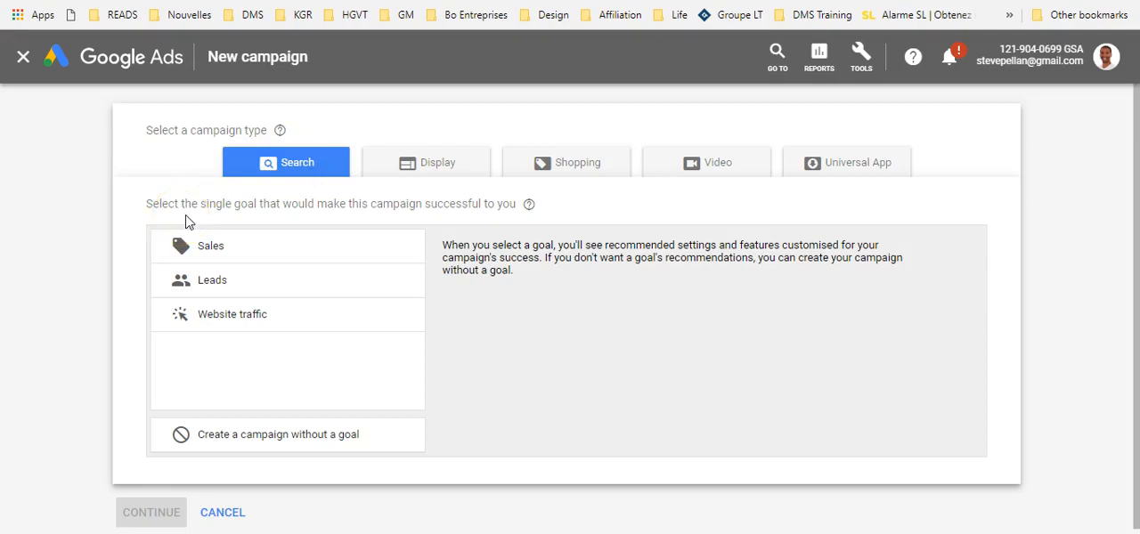
click(211, 283)
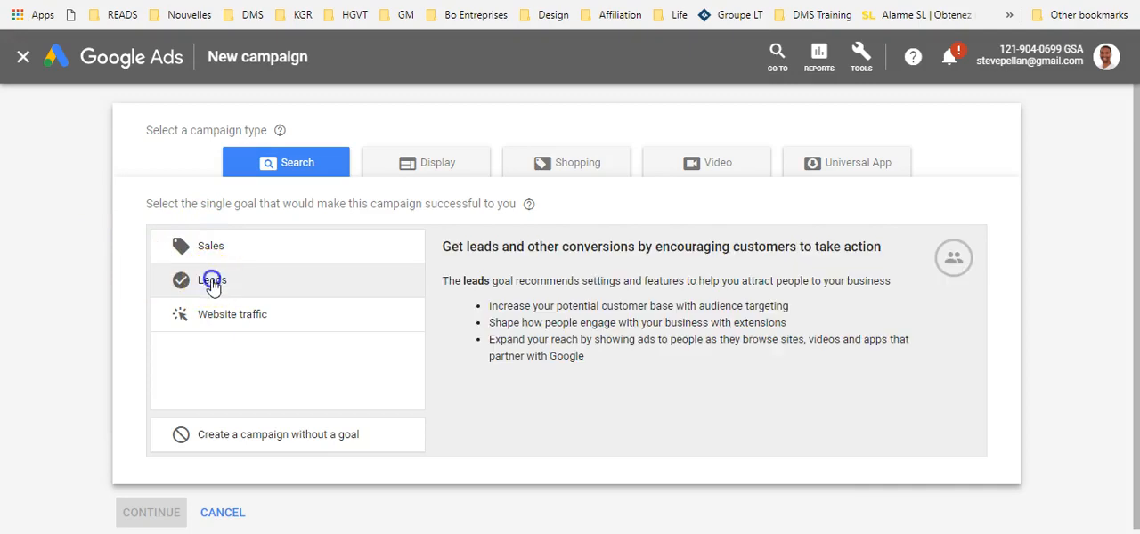
Step: Choose website visits and phone calls as the ways to reach the goal, and continue to the campaign settings
scroll(173, 301, down, 2)
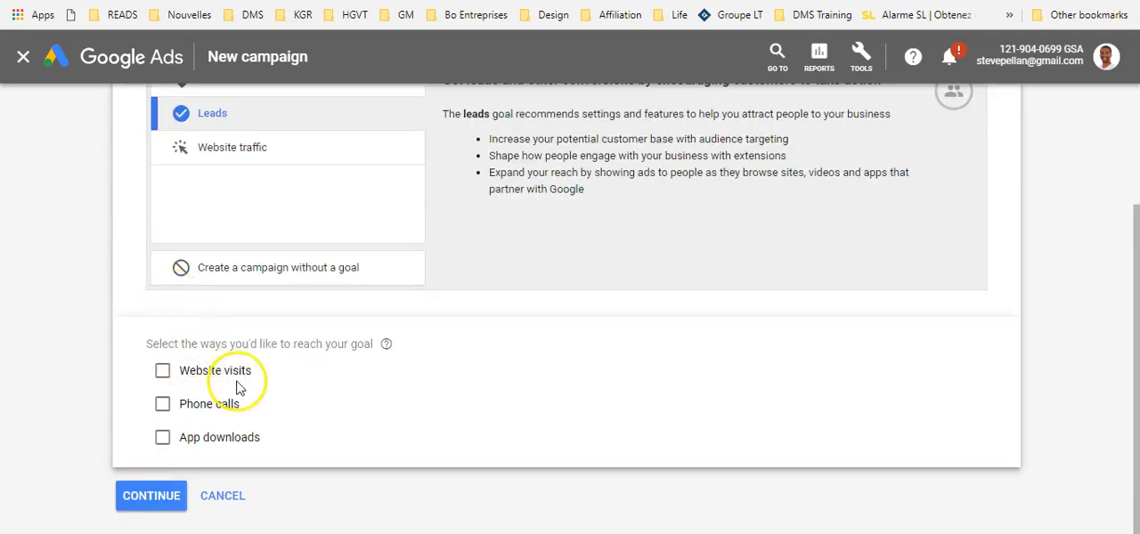
click(162, 370)
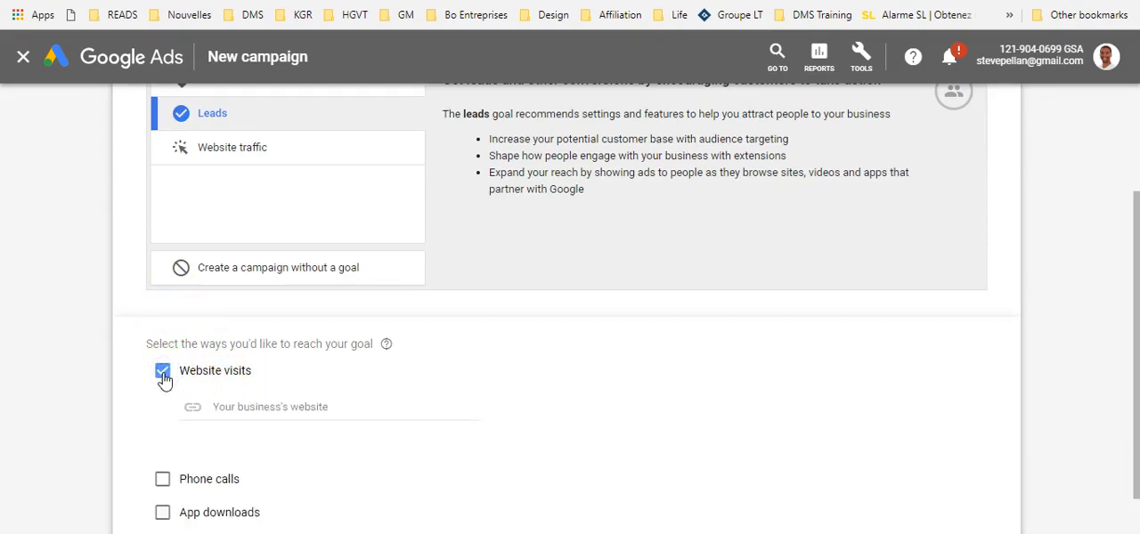
scroll(198, 398, down, 1)
click(163, 396)
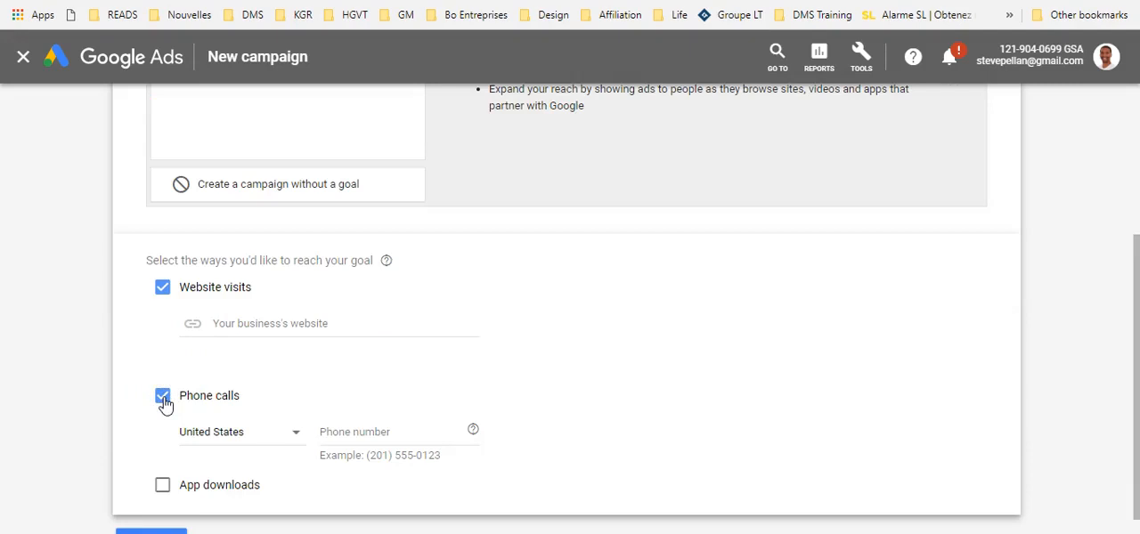
click(237, 324)
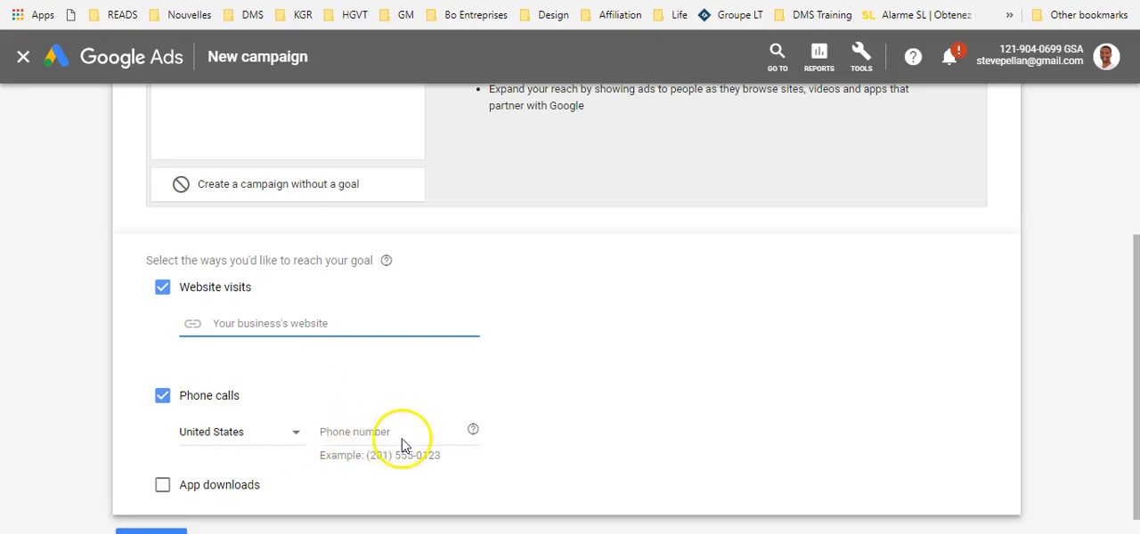
scroll(392, 435, down, 1)
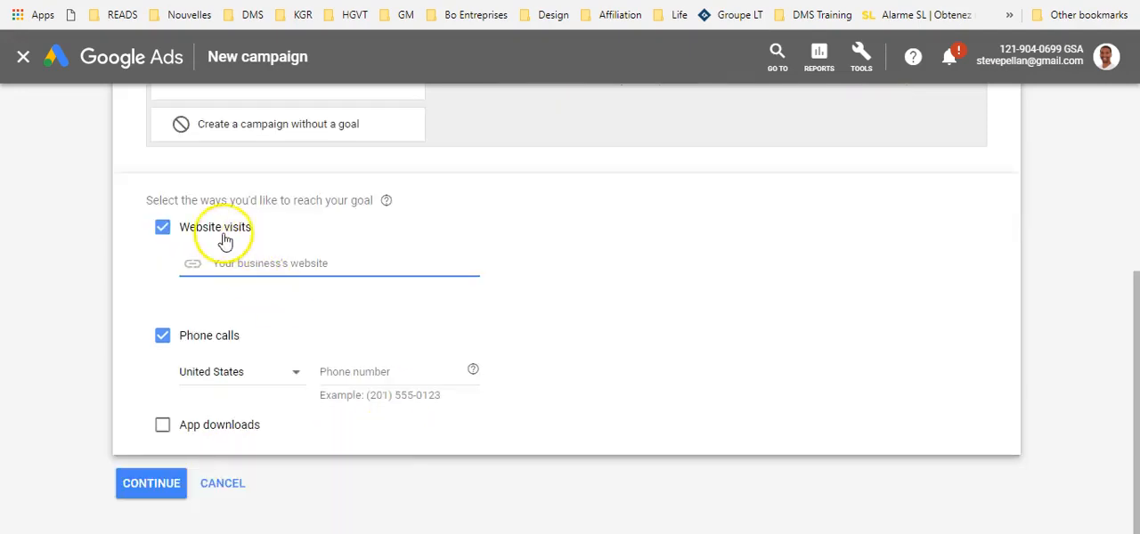
click(153, 485)
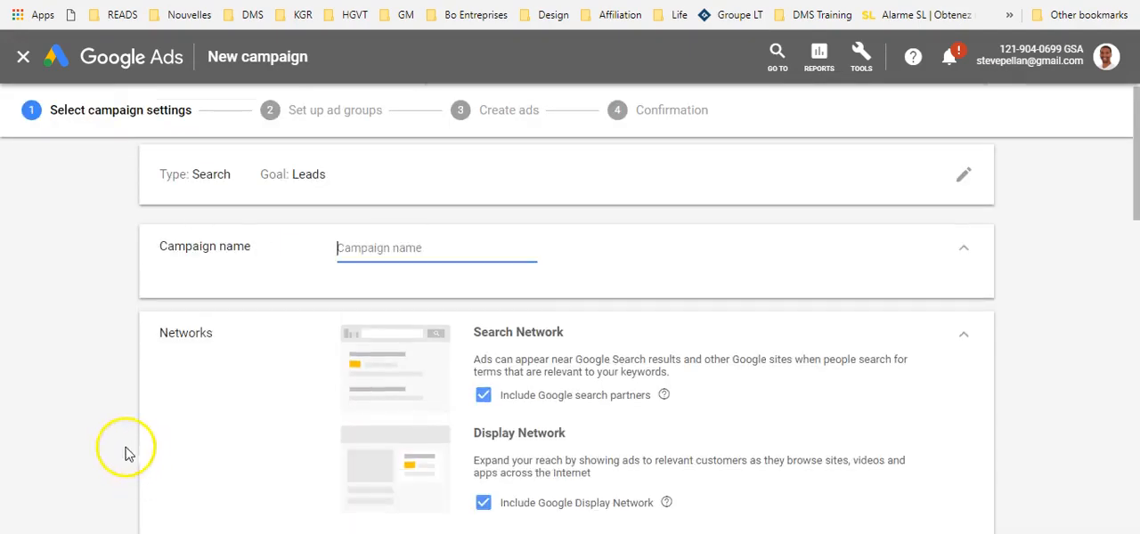
Step: Name the campaign Formation and exclude the Google Display Network from its networks
click(403, 249)
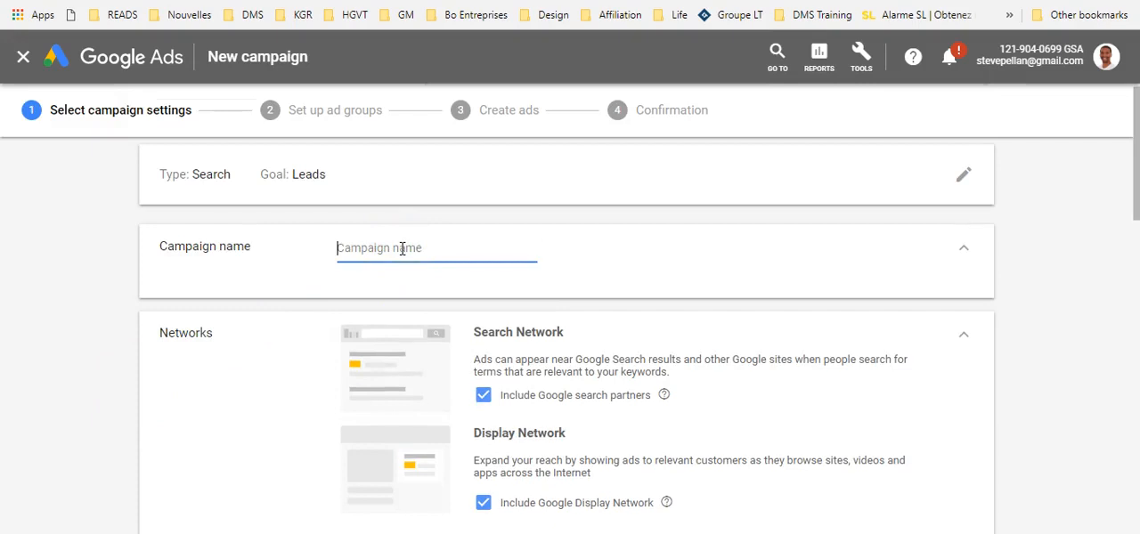
text(Forma)
scroll(403, 248, down, 1)
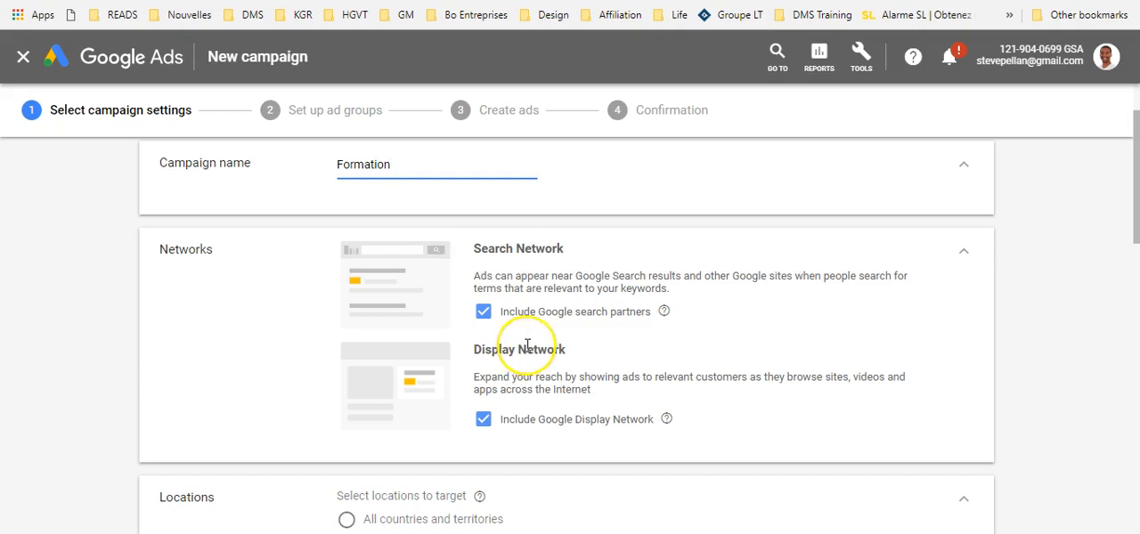
click(483, 419)
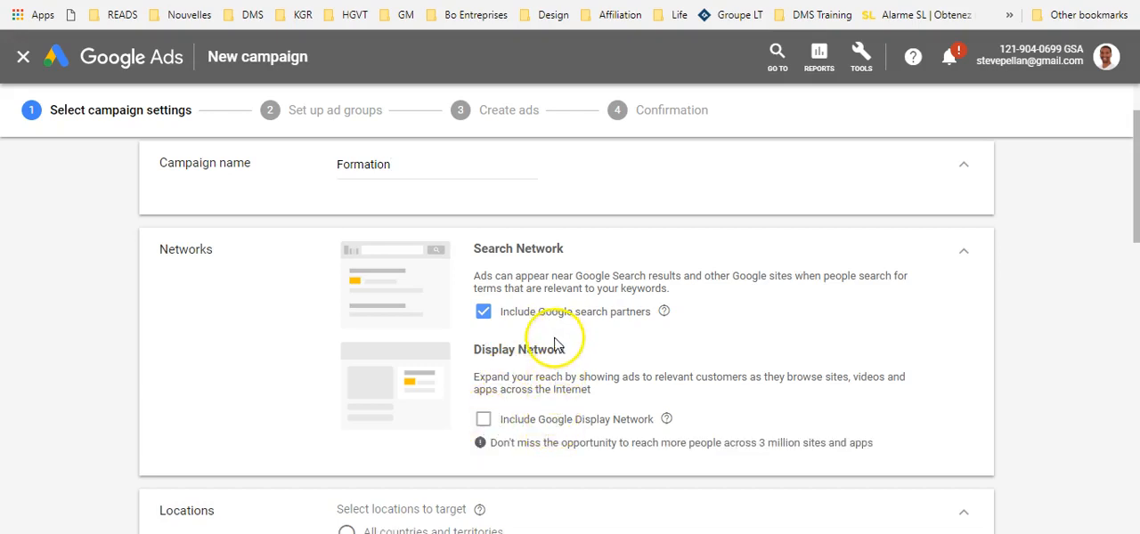
Step: Target a custom location instead of Canada, choosing the city of Metz, Grand Est, France
scroll(467, 338, down, 1)
scroll(465, 302, down, 2)
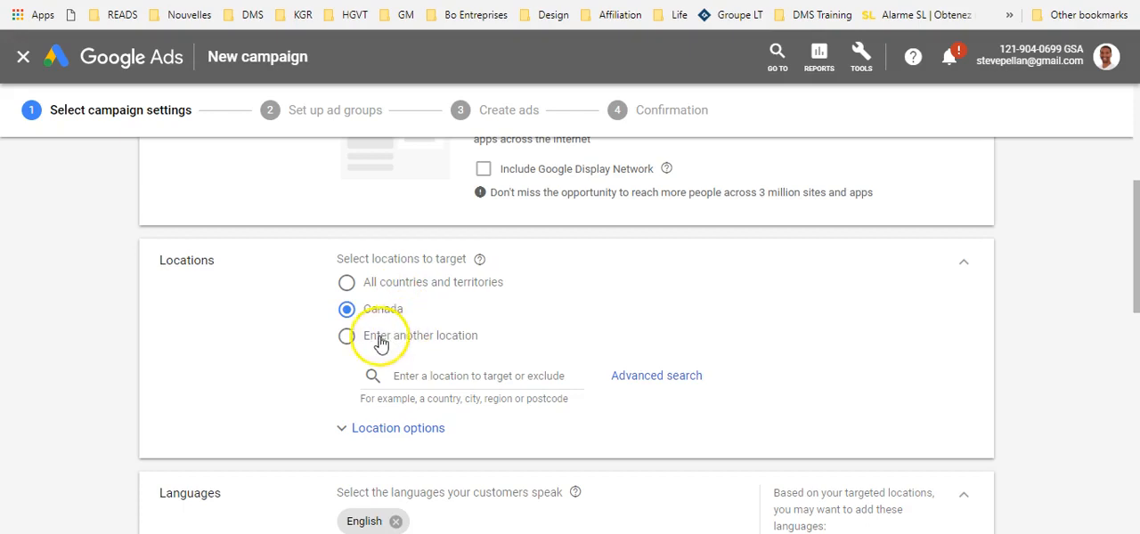
click(348, 339)
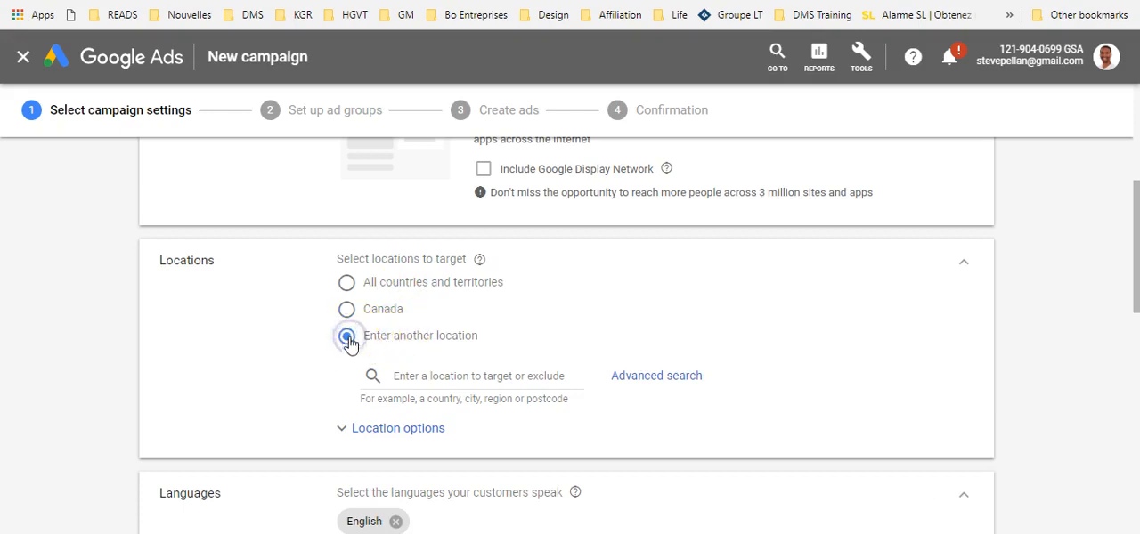
click(442, 377)
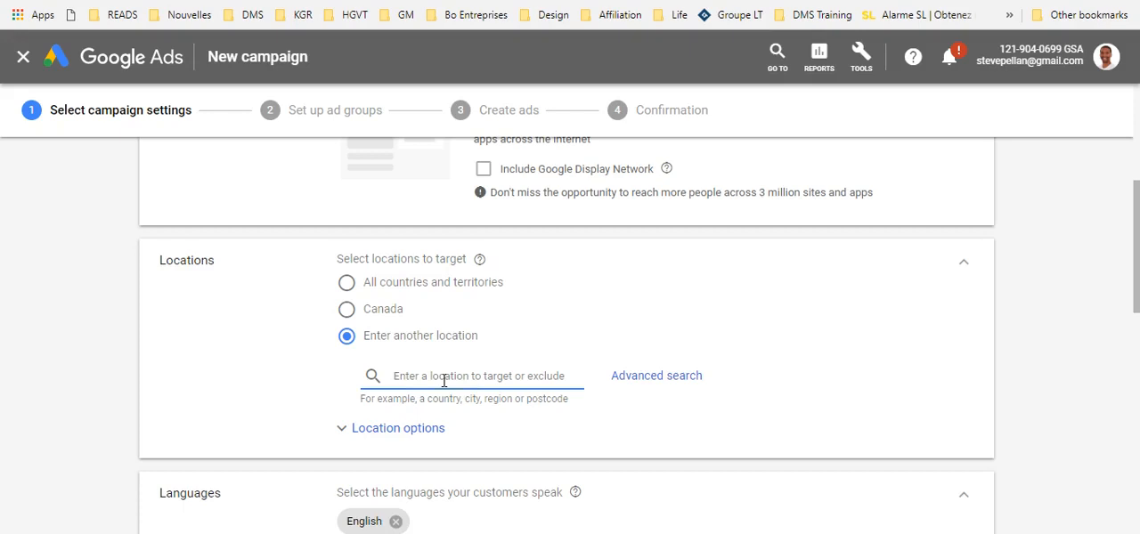
text(metz)
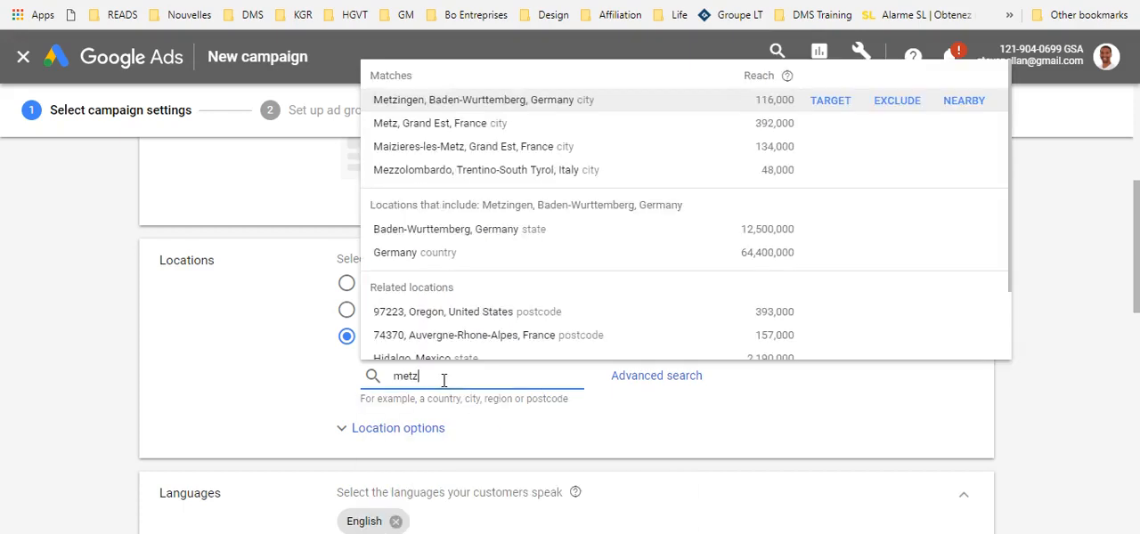
click(439, 123)
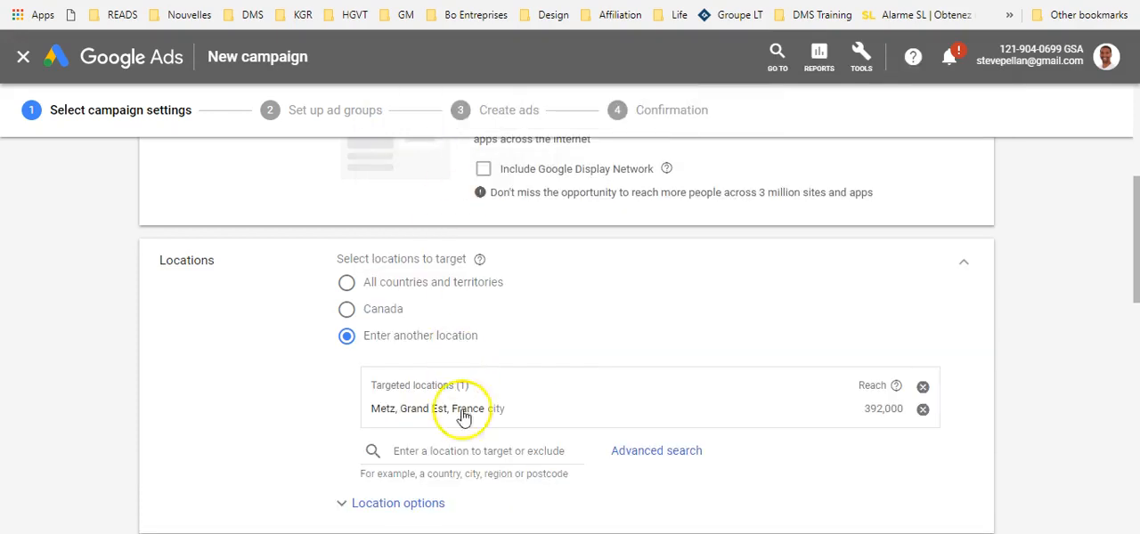
Step: Add the country Belgium to the campaign's targeted locations
click(429, 451)
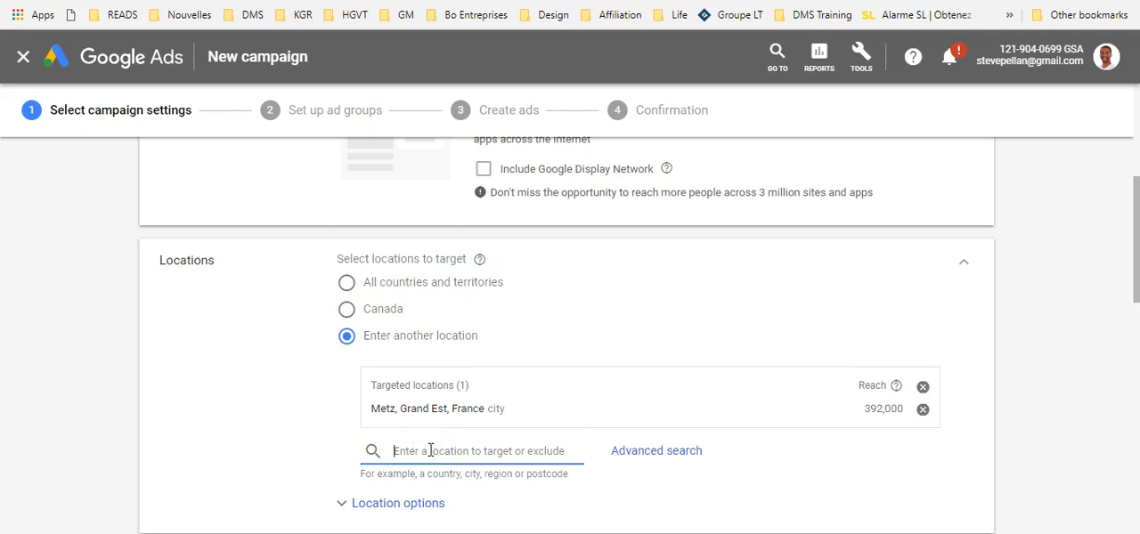
text(blgique)
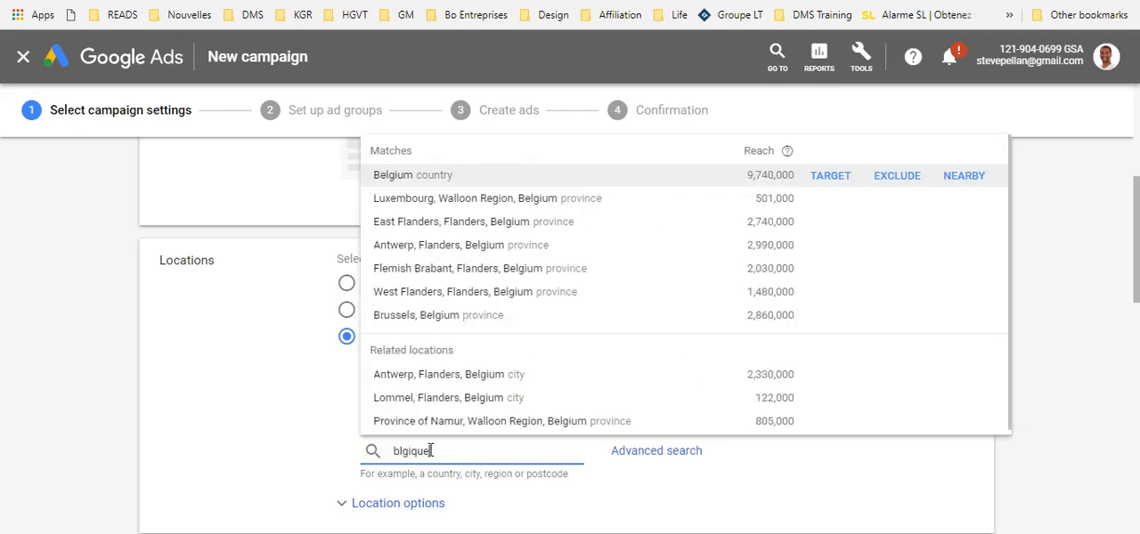
click(432, 188)
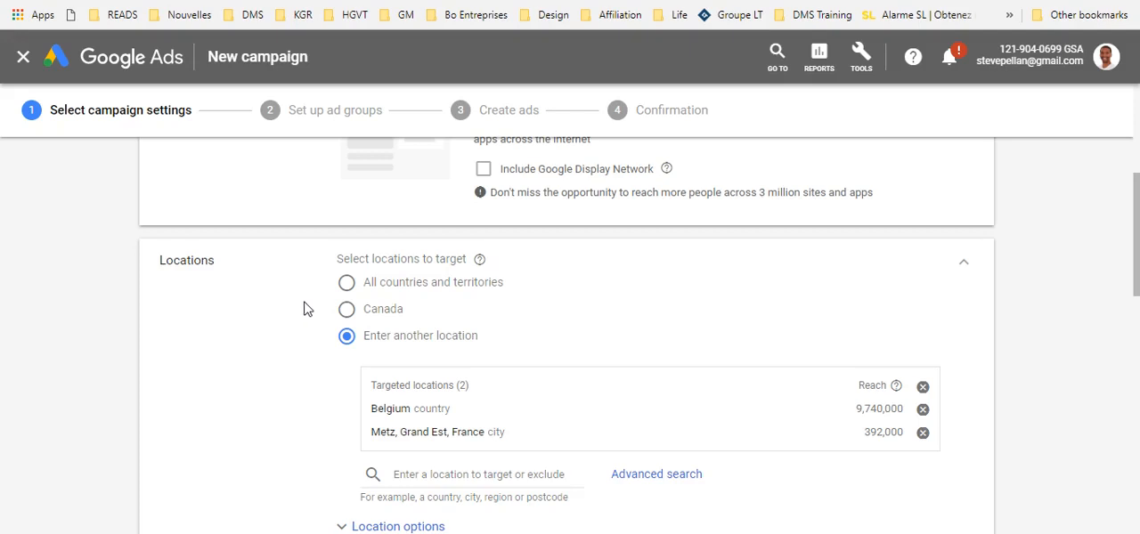
Step: Remove English from the campaign's customer languages
scroll(502, 390, down, 1)
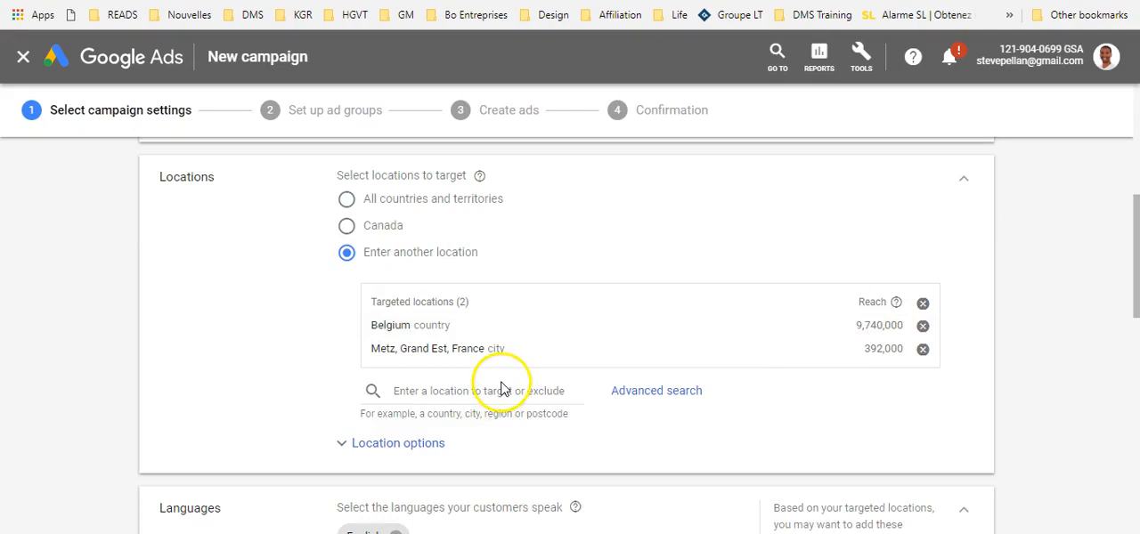
scroll(501, 389, down, 1)
scroll(445, 378, down, 1)
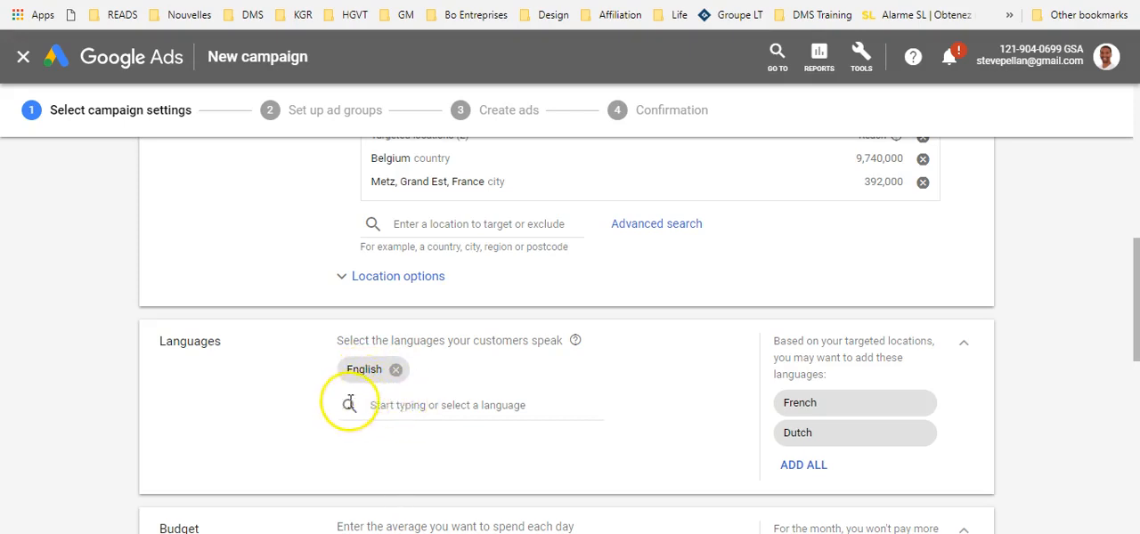
click(396, 370)
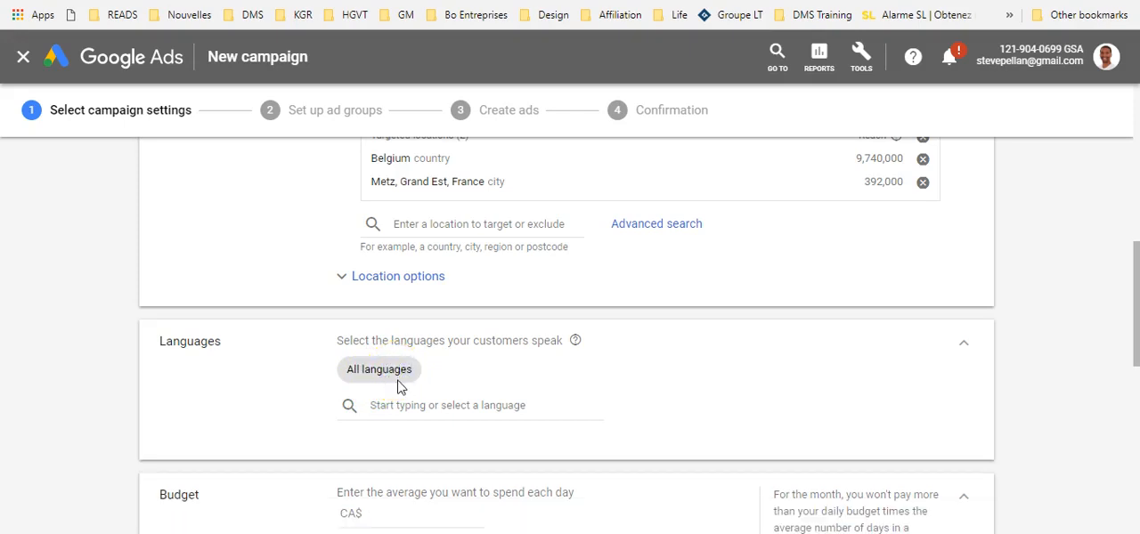
Step: Find French in the language list and add it to the campaign's customer languages
click(401, 406)
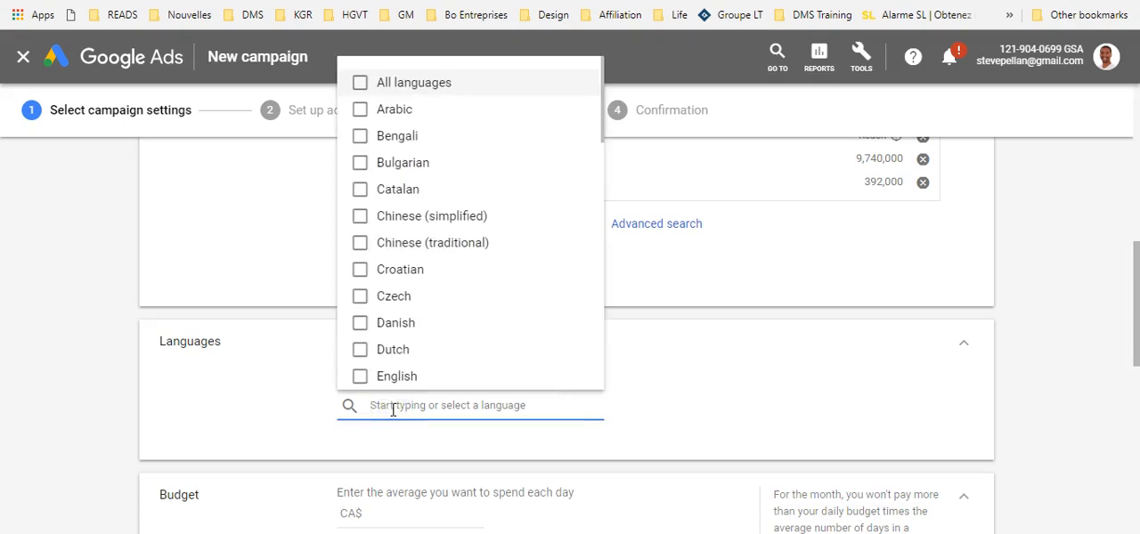
text(fre)
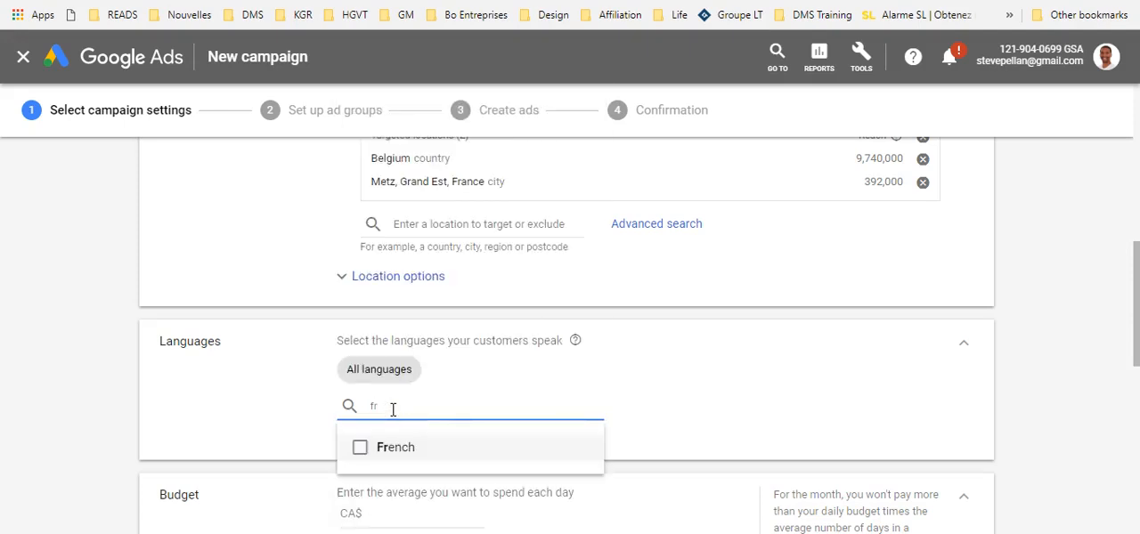
click(407, 450)
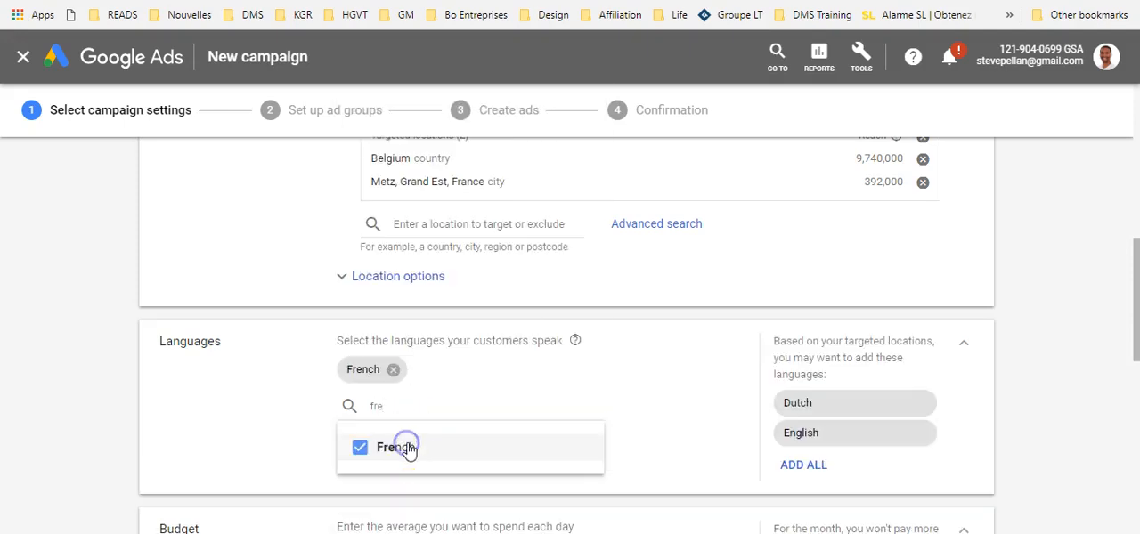
Step: Remove French from the campaign's languages and clear the language search text
click(392, 369)
click(357, 408)
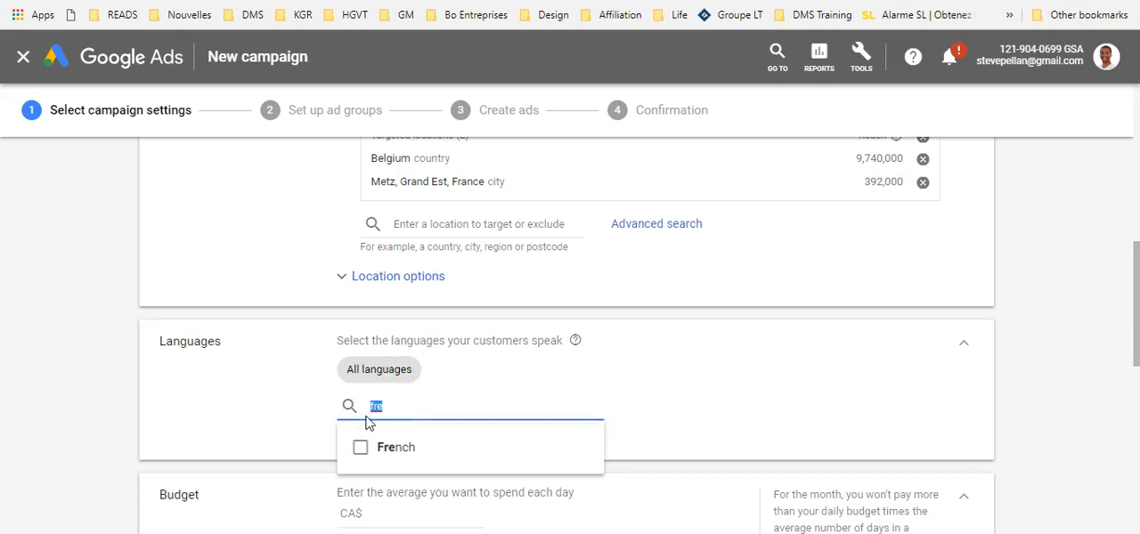
key(BackSpace)
click(81, 361)
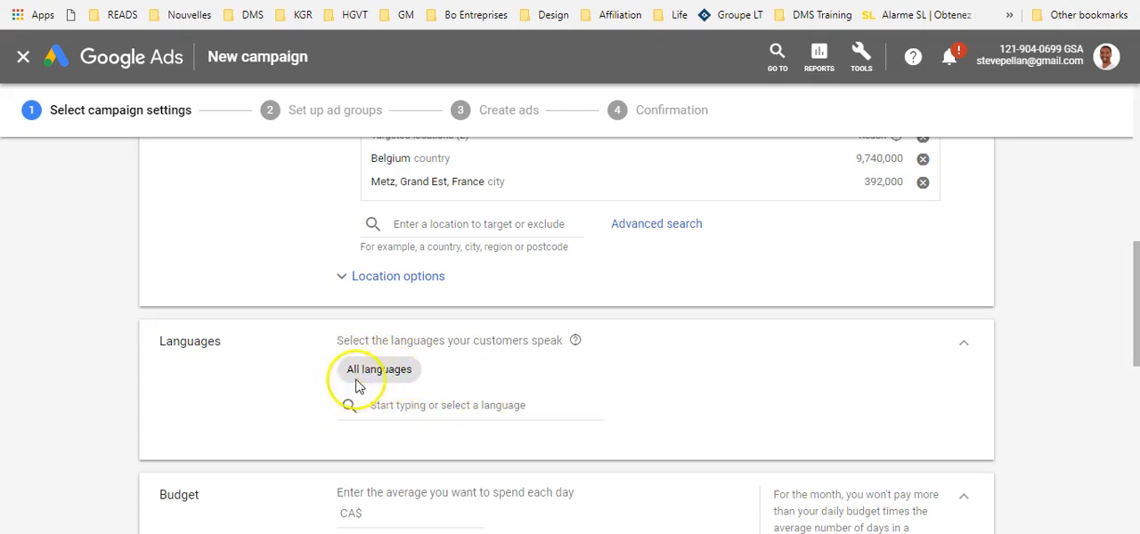
Step: Set the campaign's average daily budget to CA$20
scroll(359, 385, down, 2)
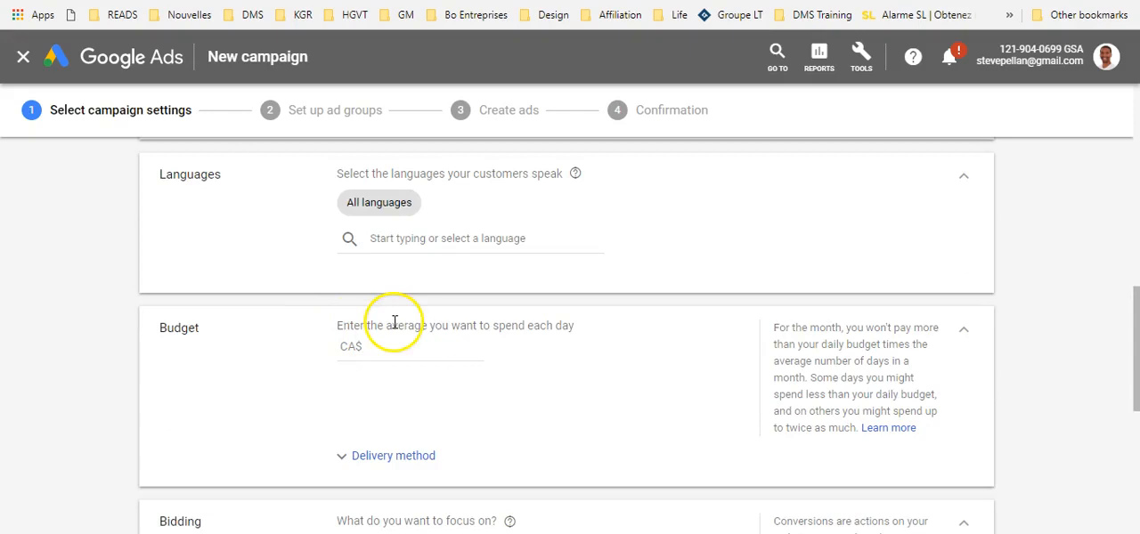
click(456, 352)
text(20)
click(50, 391)
Step: Review the bidding focus options and set the campaign to focus on Clicks
scroll(66, 383, down, 3)
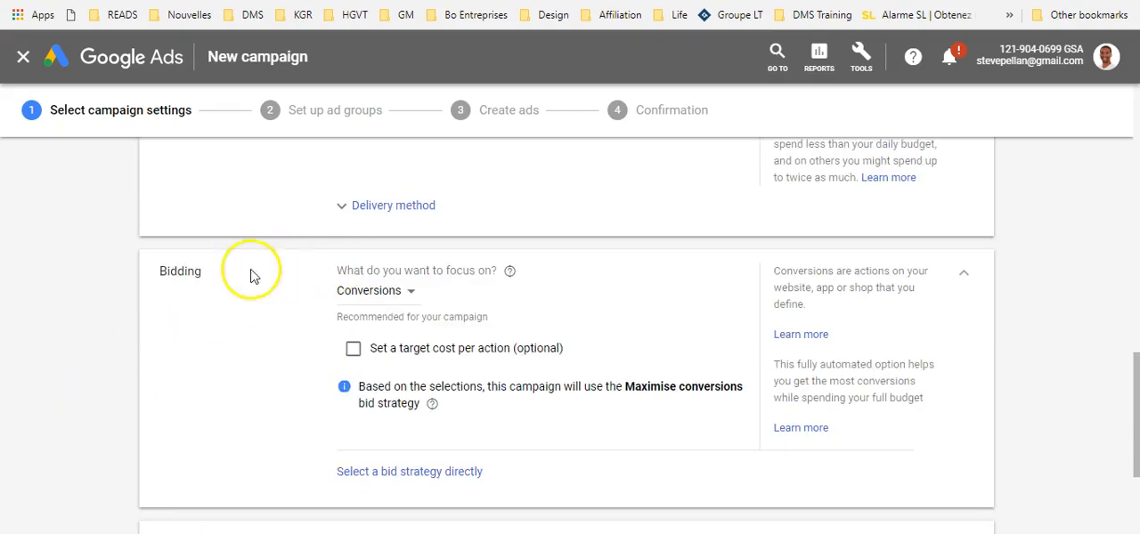
drag(154, 273, 195, 273)
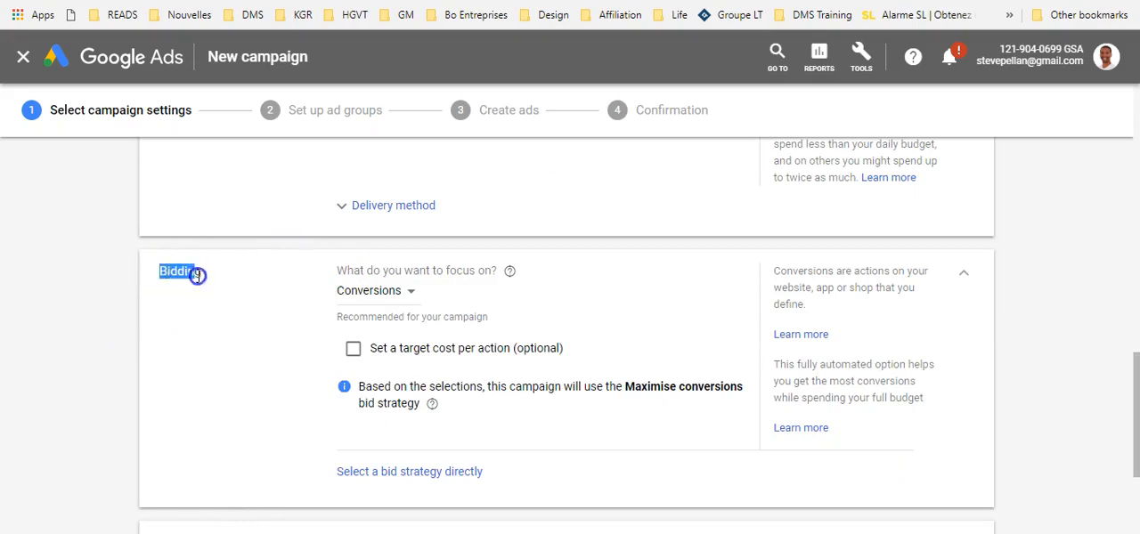
click(379, 292)
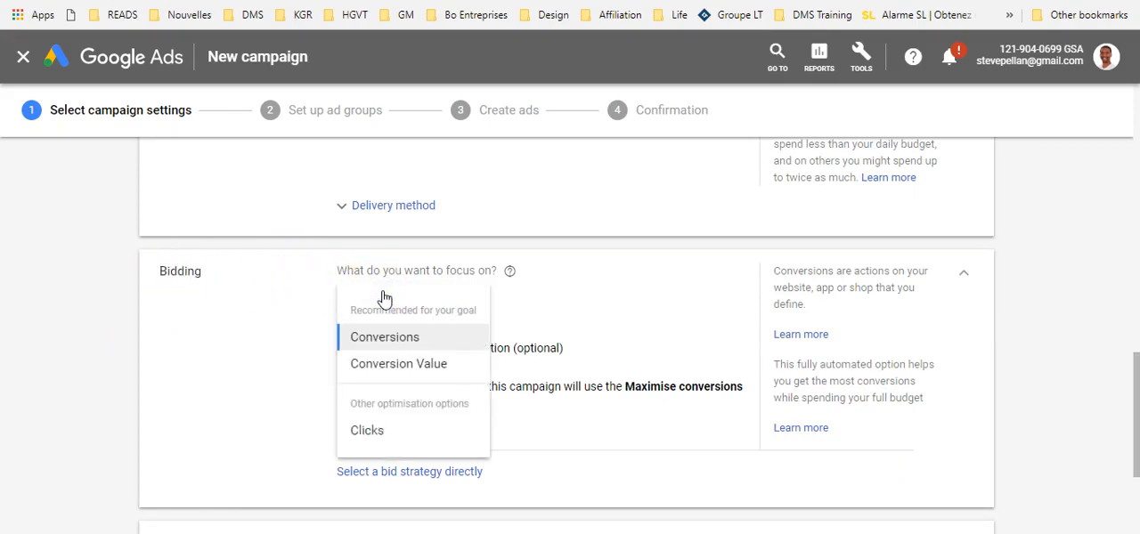
click(200, 283)
click(407, 295)
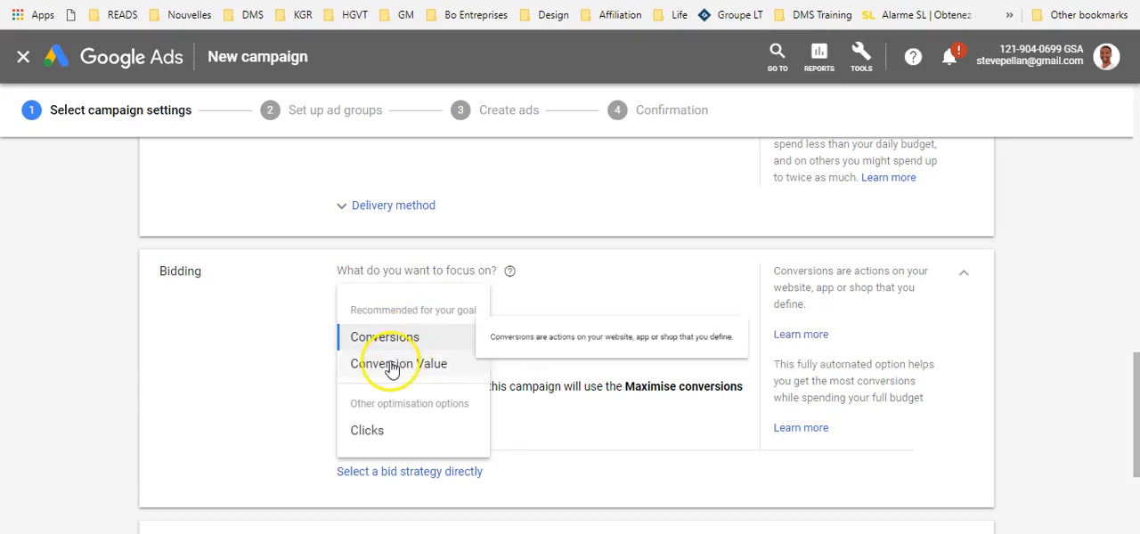
mouse_move(390, 369)
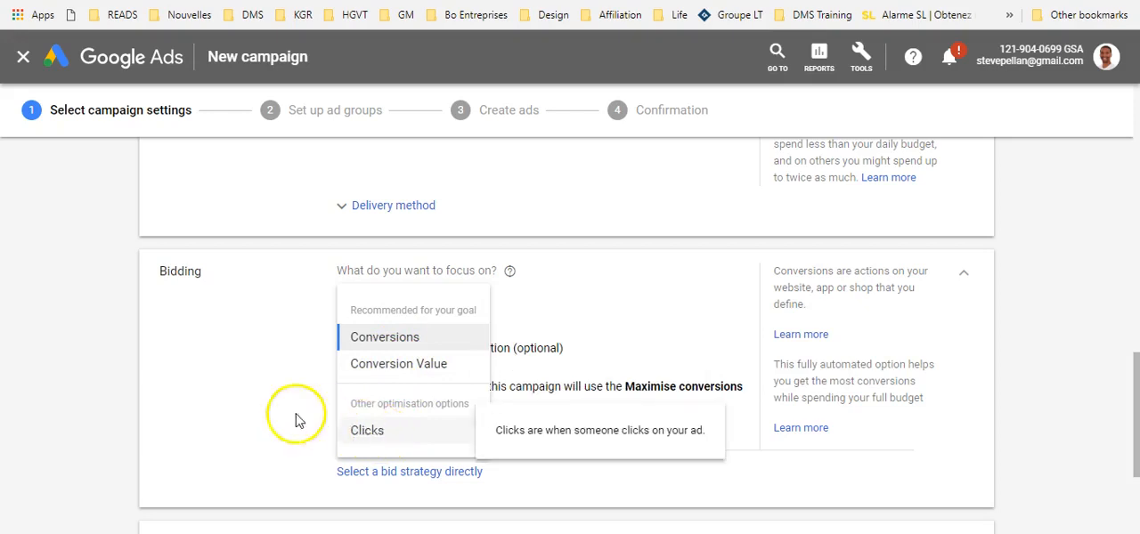
click(242, 402)
click(369, 294)
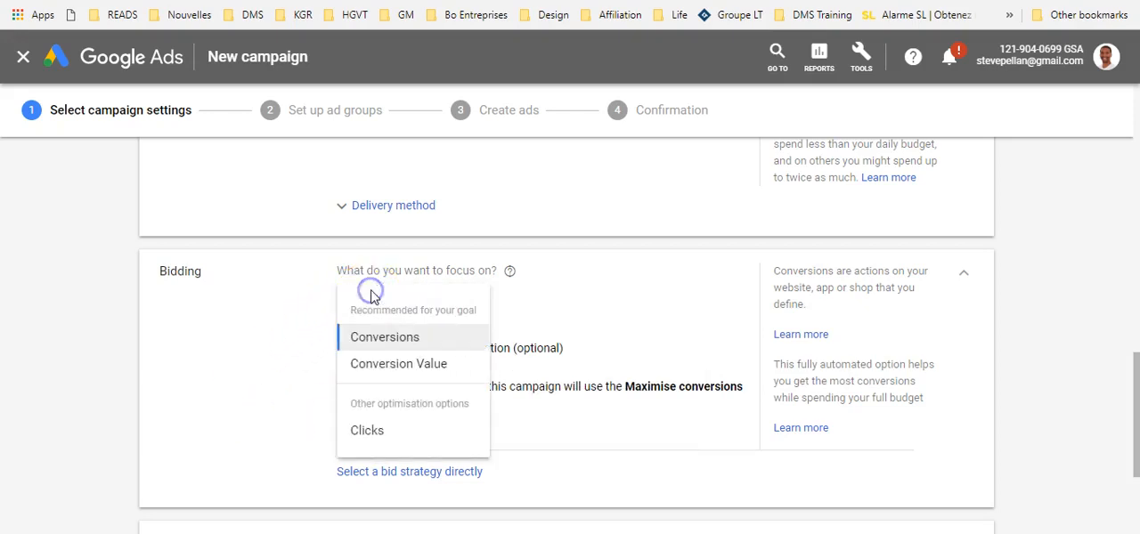
click(361, 427)
scroll(283, 386, down, 1)
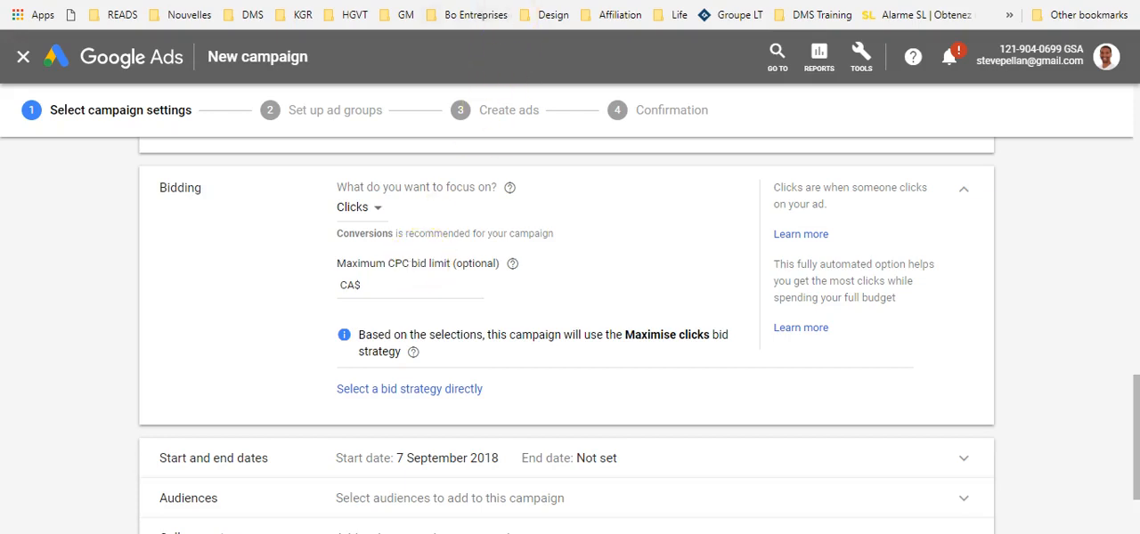
Step: Switch to the BRIX // MOTS CLES FR_V1 spreadsheet and examine the average top-of-page bids in the pivot table
key(ctrl+Tab)
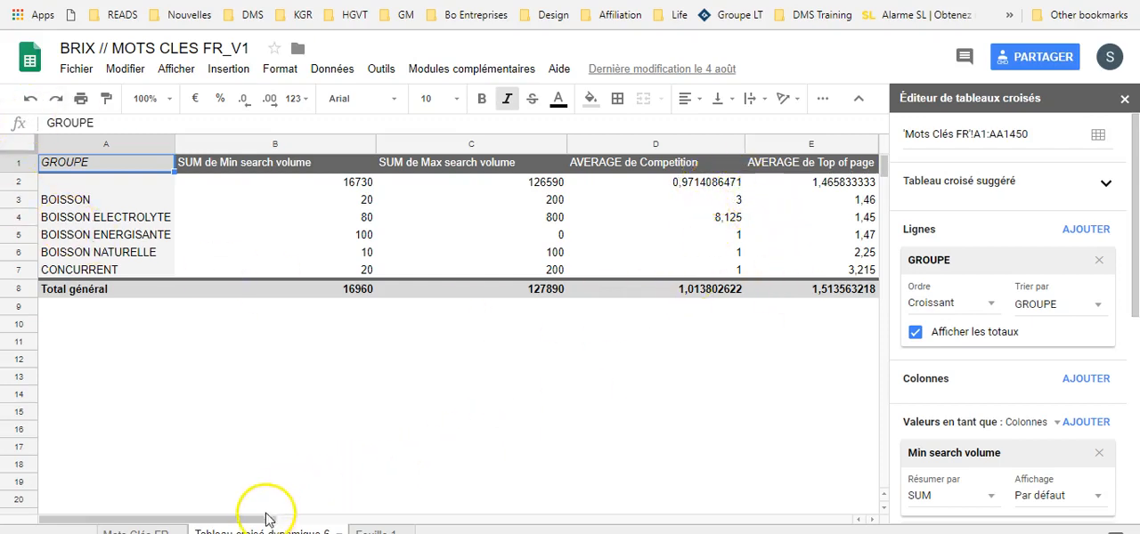
drag(288, 517, 371, 517)
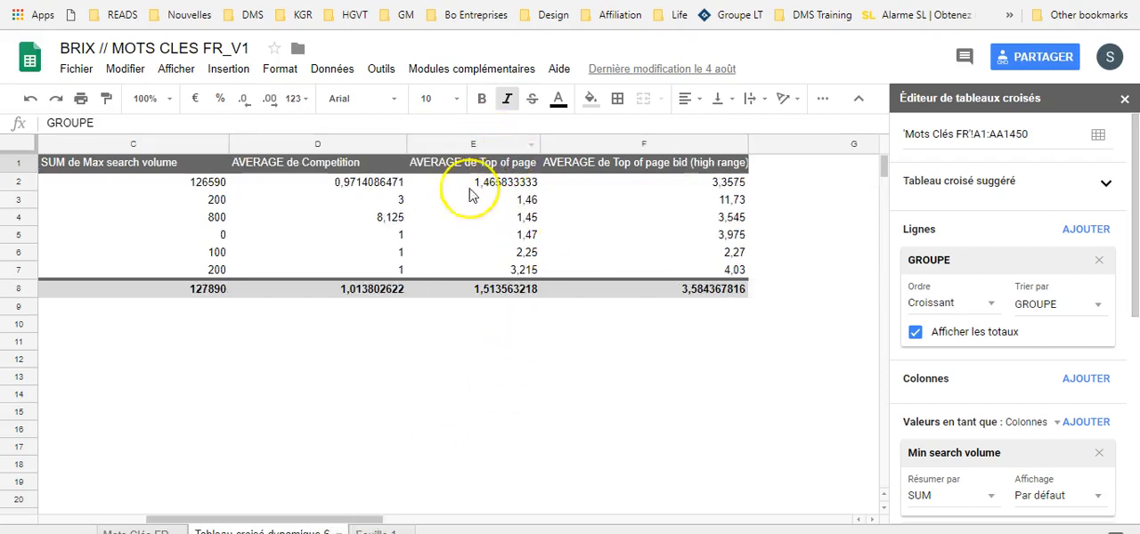
mouse_move(300, 519)
mouse_down()
mouse_move(209, 521)
mouse_move(281, 522)
mouse_up()
click(18, 200)
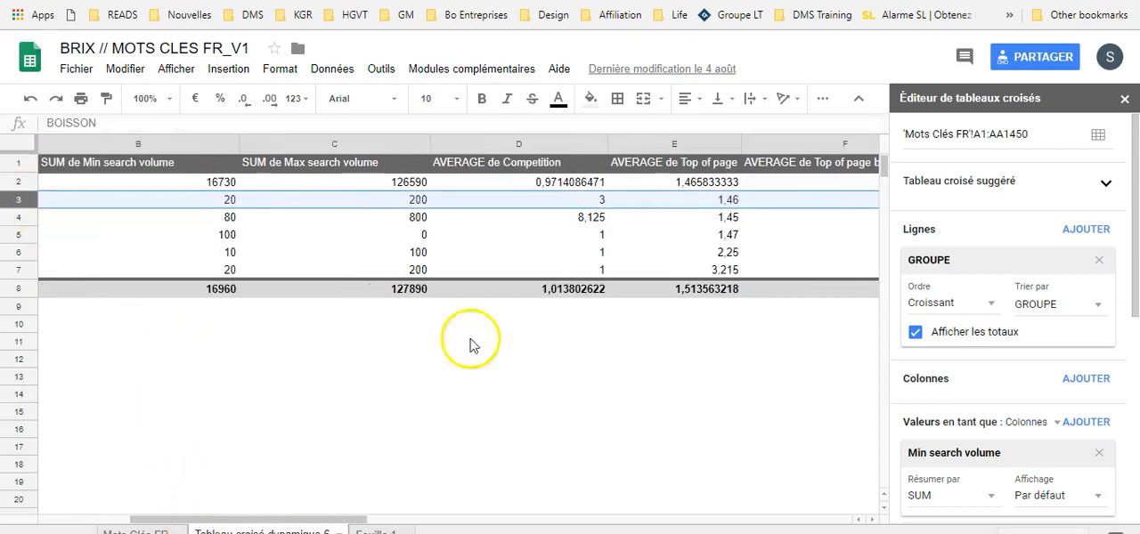
click(694, 183)
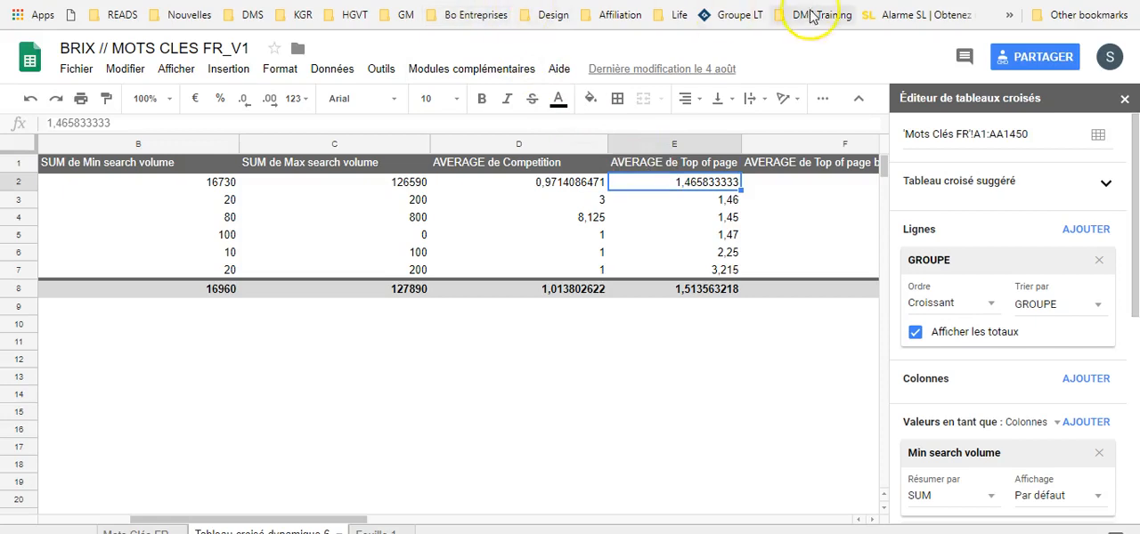
Step: Return to Google Ads and set the maximum CPC bid limit to CA$3.00
click(365, 1)
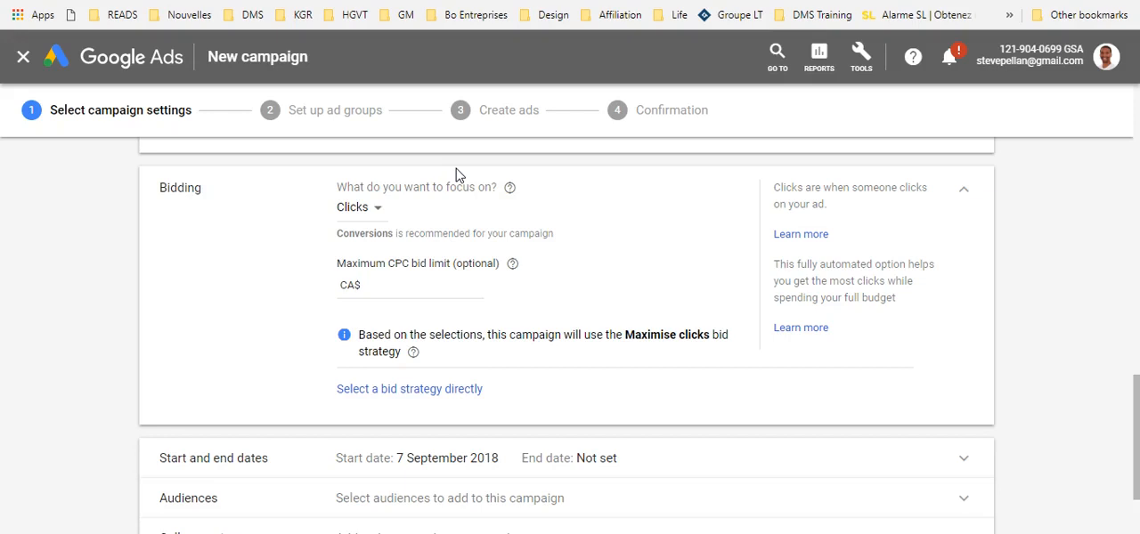
click(400, 287)
text(3)
click(238, 302)
click(385, 287)
Step: Expand the campaign's audience settings and examine the audience categories and targeting options
scroll(396, 268, down, 1)
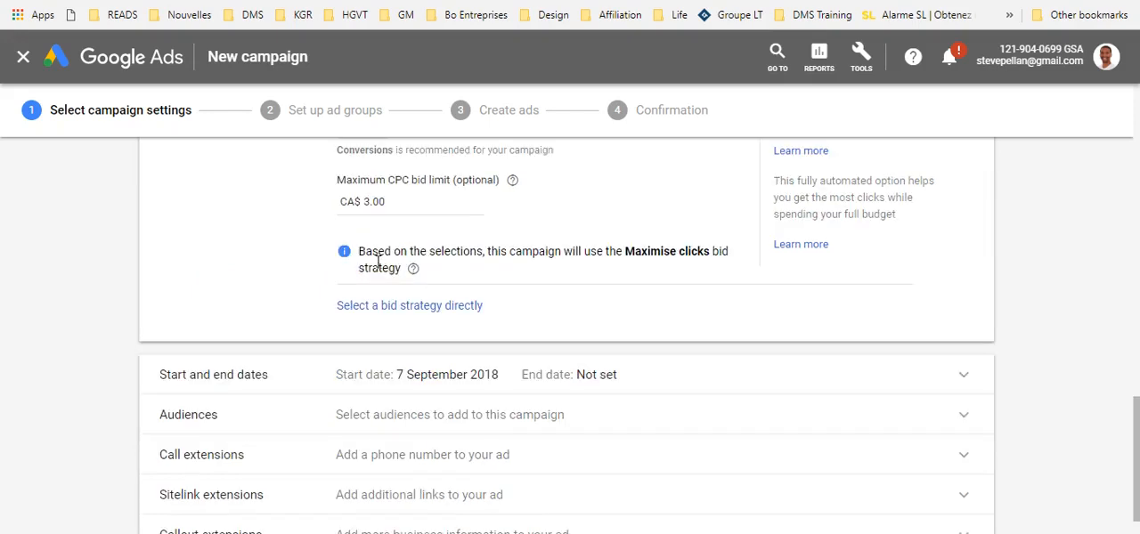
scroll(378, 258, down, 1)
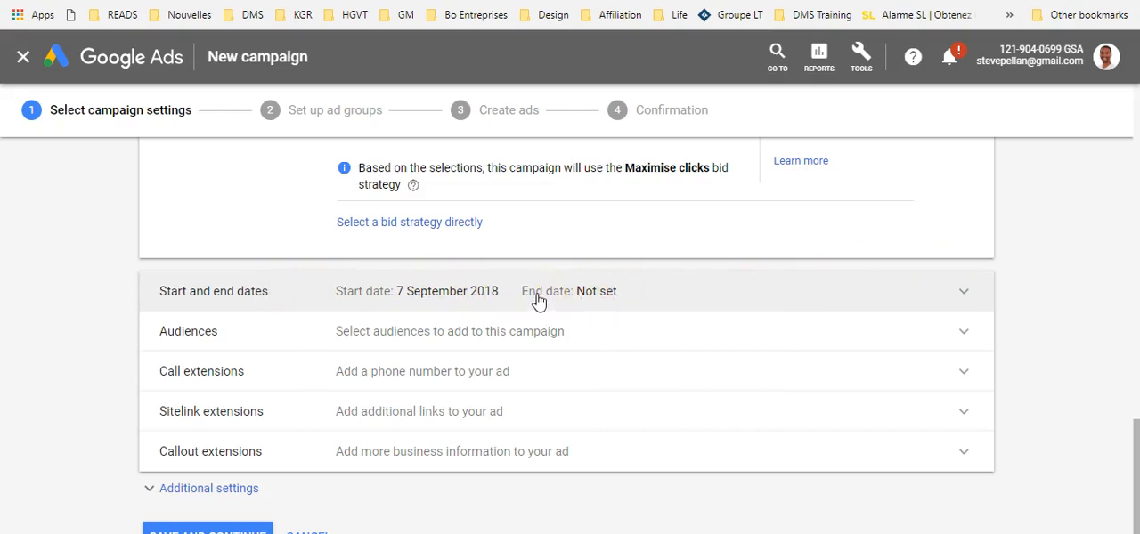
click(480, 335)
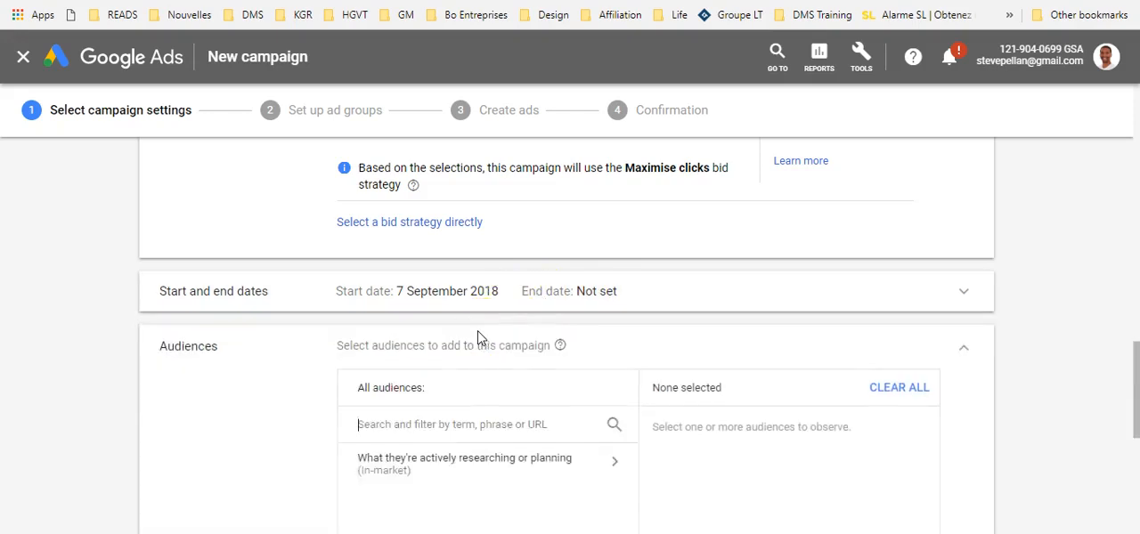
click(475, 262)
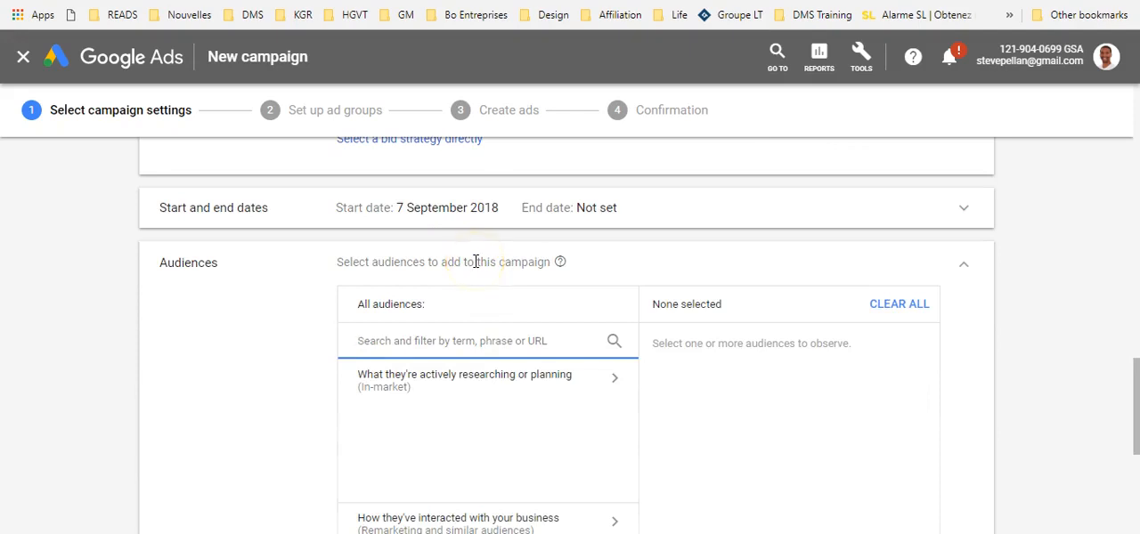
scroll(445, 285, down, 1)
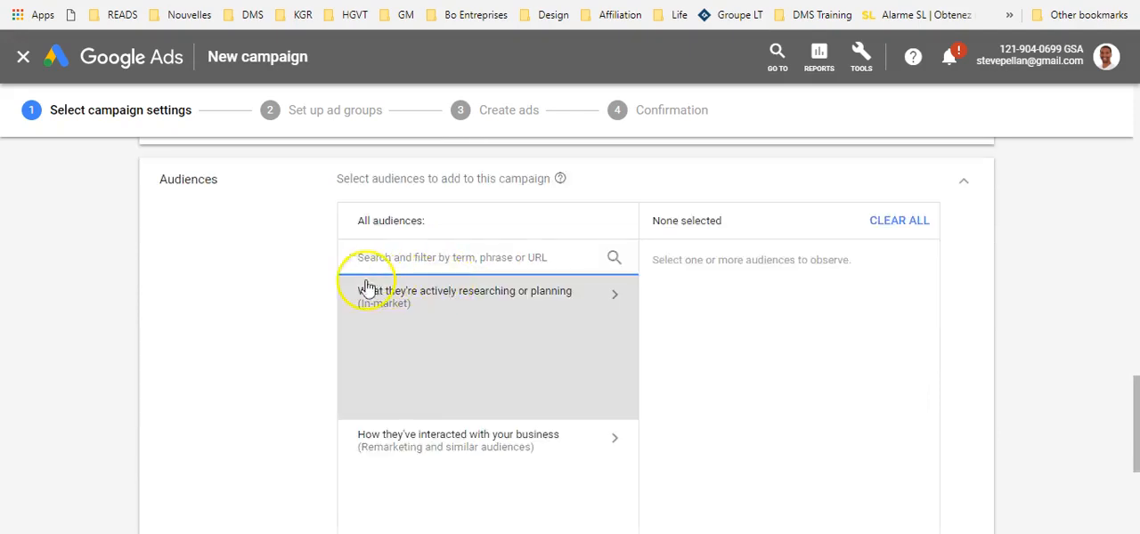
scroll(347, 285, down, 2)
scroll(293, 283, down, 2)
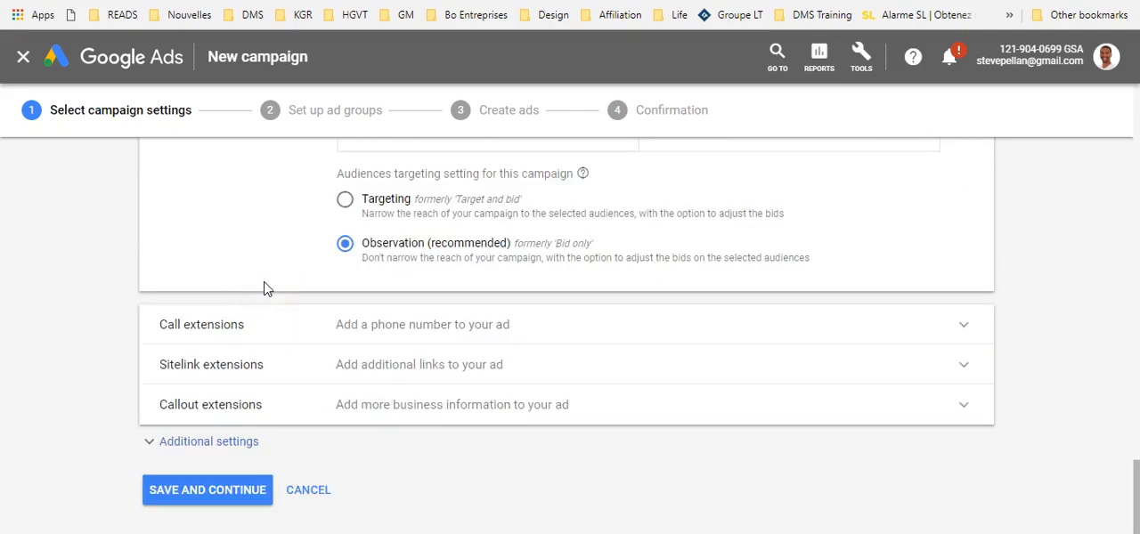
Step: Add the existing phone number to the campaign as a call extension
click(245, 326)
scroll(245, 294, down, 2)
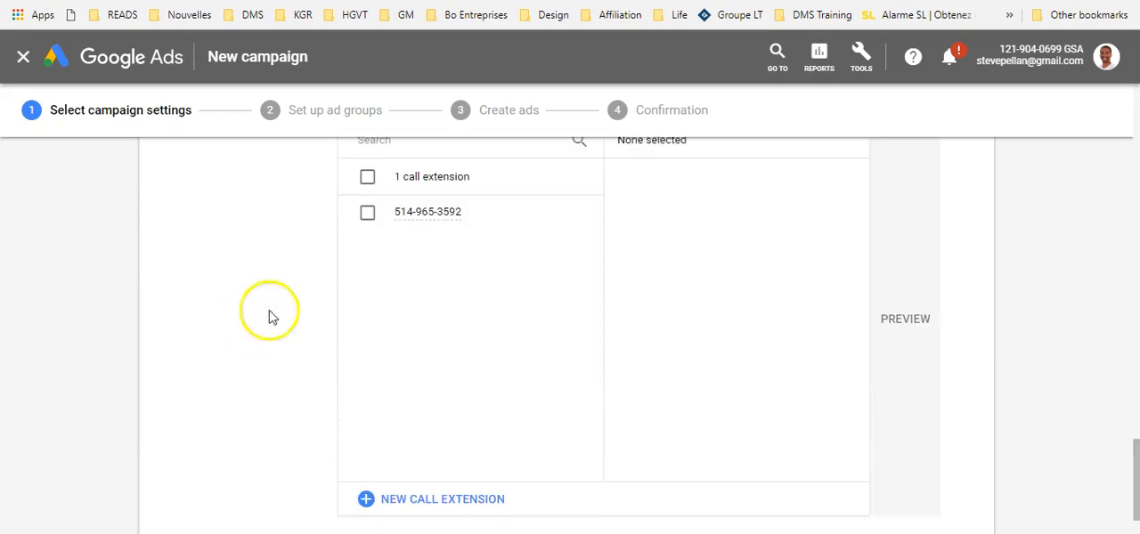
scroll(294, 302, up, 1)
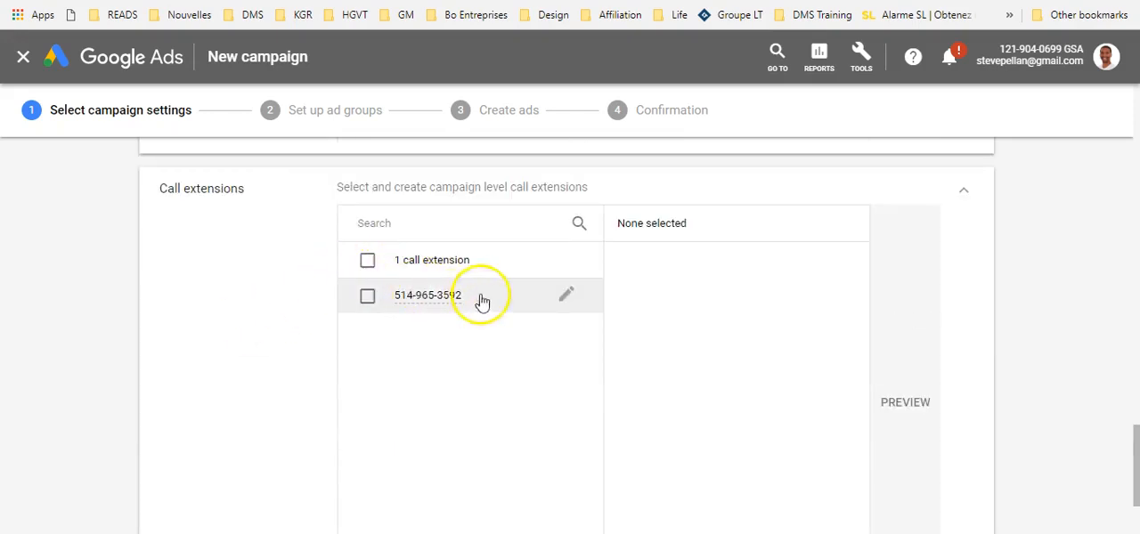
scroll(290, 309, down, 1)
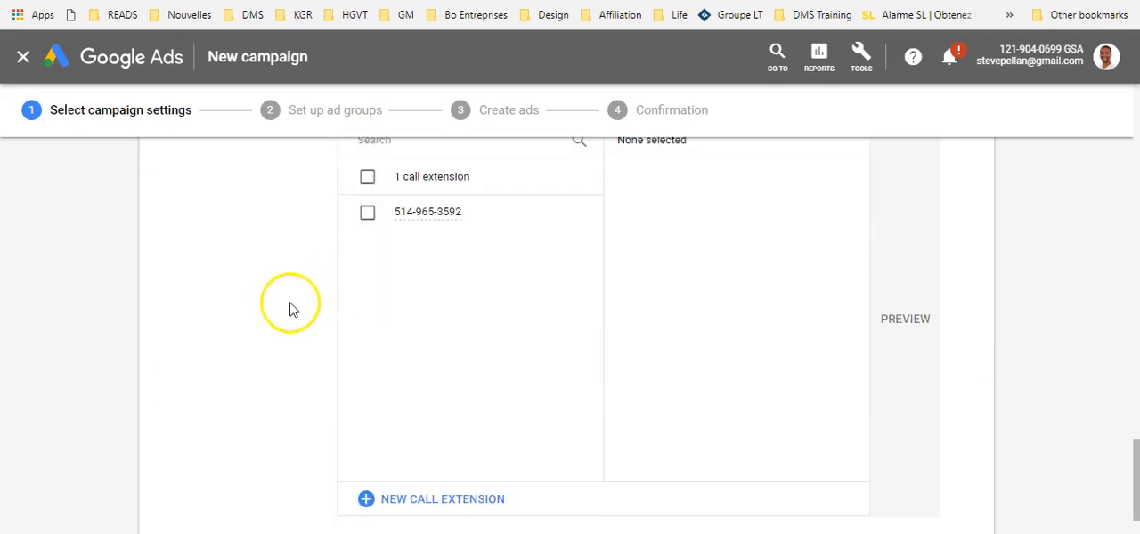
scroll(290, 309, up, 2)
click(368, 378)
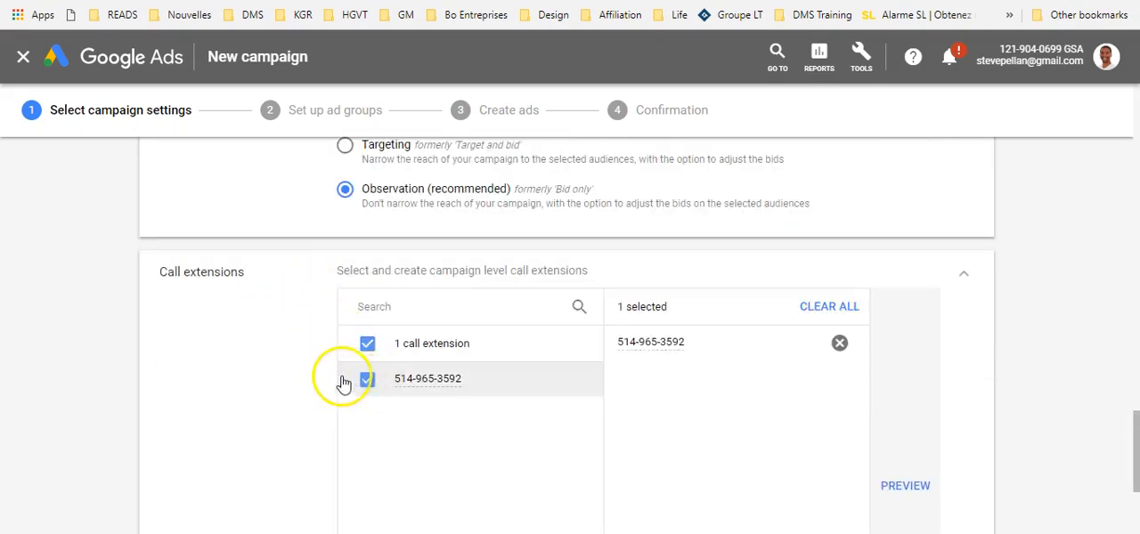
scroll(345, 384, down, 2)
scroll(346, 384, down, 2)
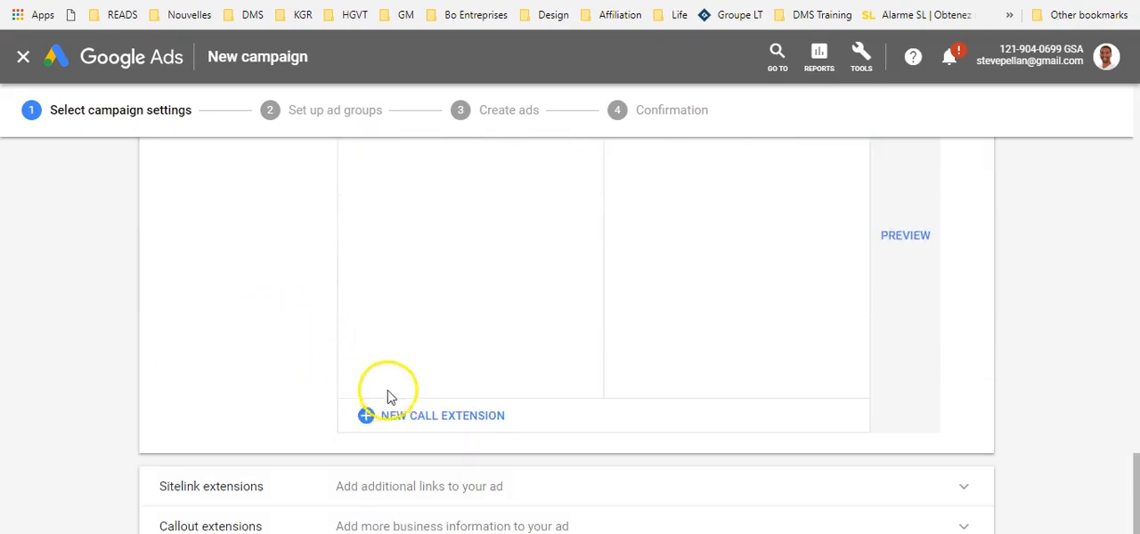
scroll(401, 394, up, 4)
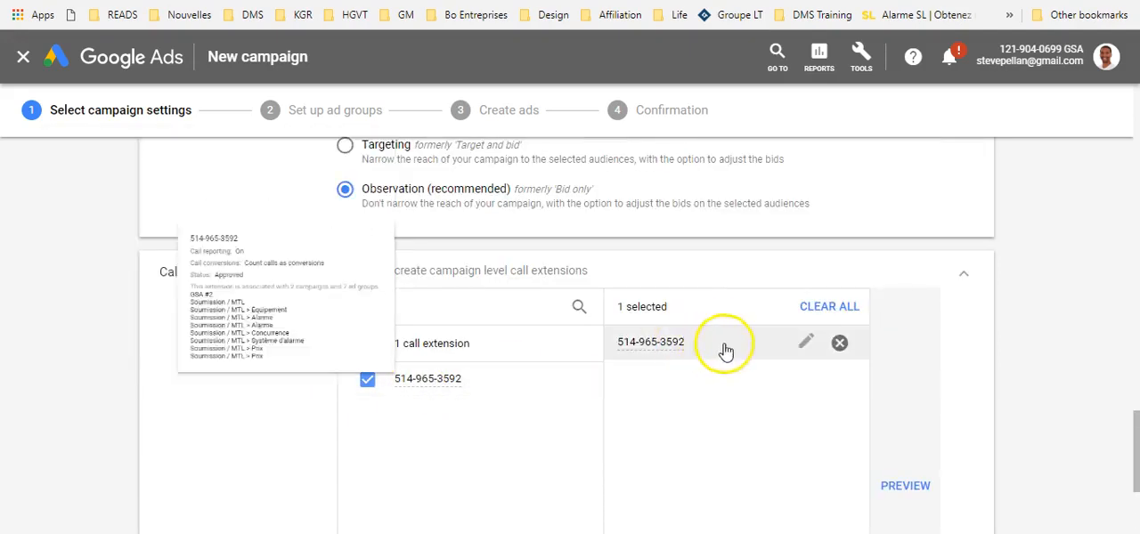
Step: Create and save a new campaign-level callout extension with the text "Ouvert 24h/24"
scroll(331, 388, down, 4)
scroll(307, 374, down, 1)
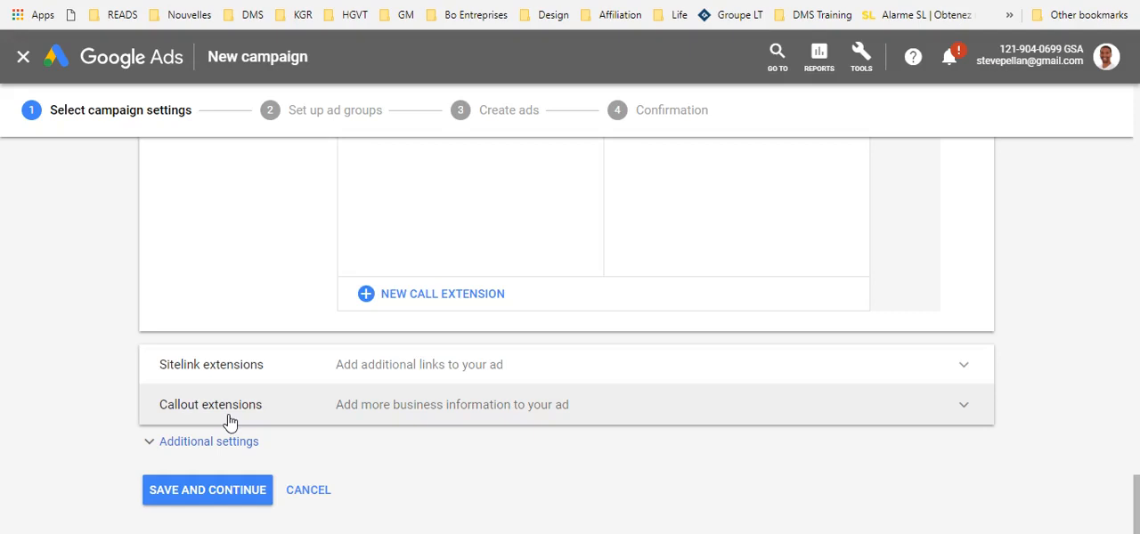
click(338, 408)
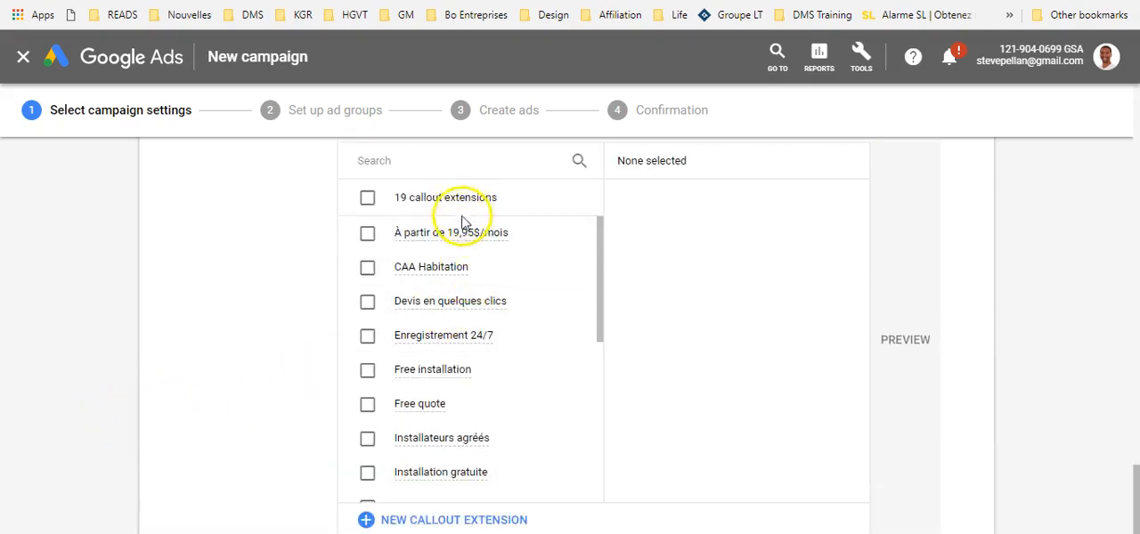
mouse_move(462, 243)
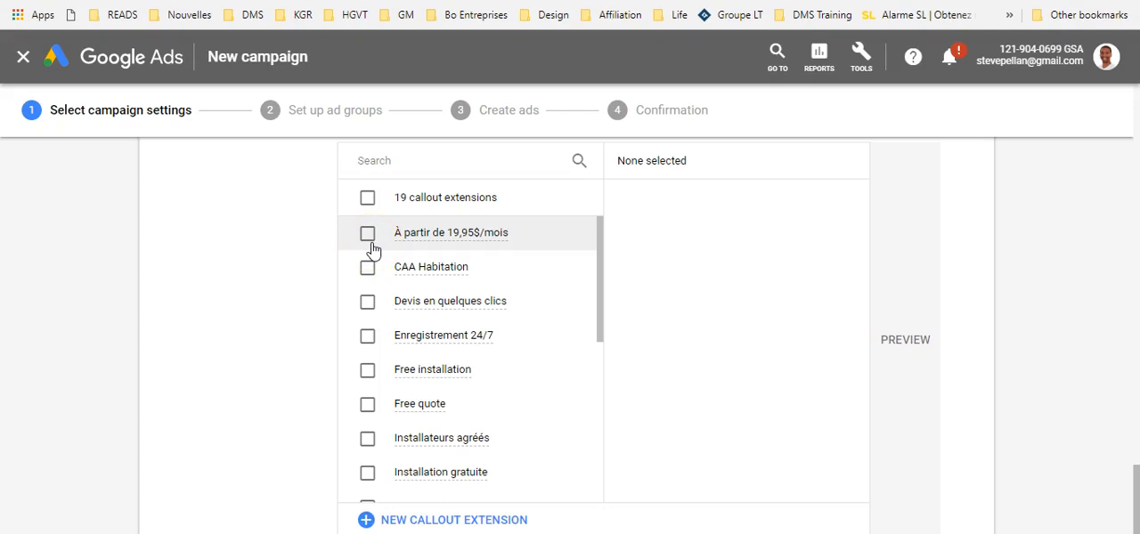
scroll(368, 303, down, 2)
scroll(368, 311, up, 2)
click(474, 519)
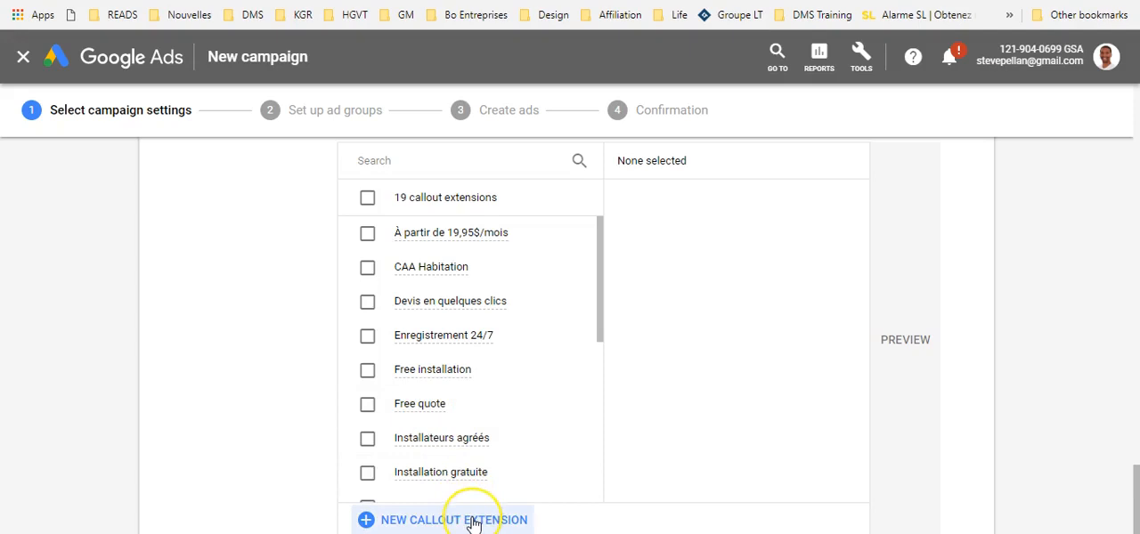
click(407, 280)
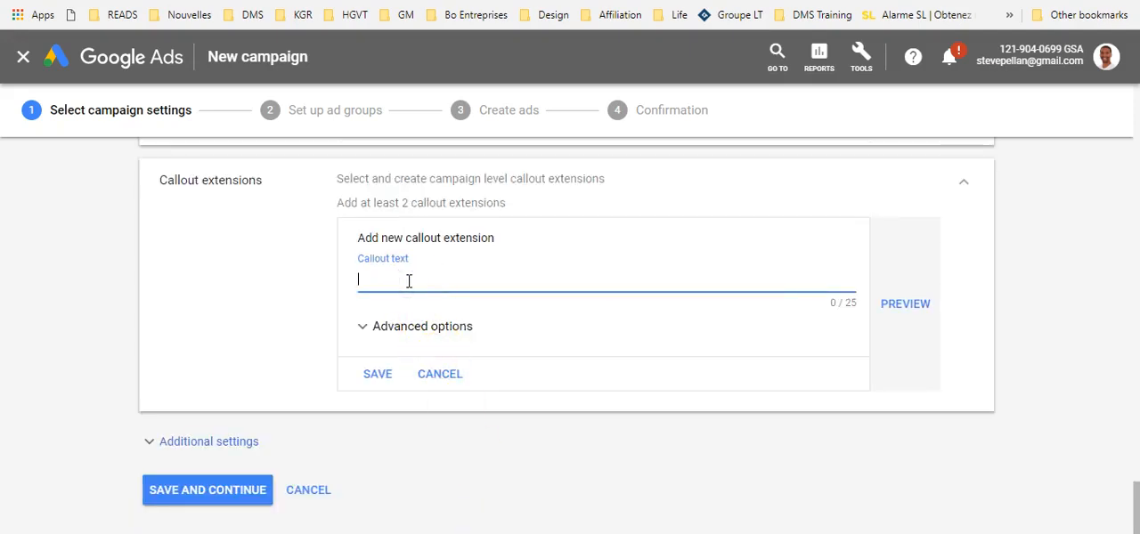
text(Ouvert 24h/24)
click(383, 372)
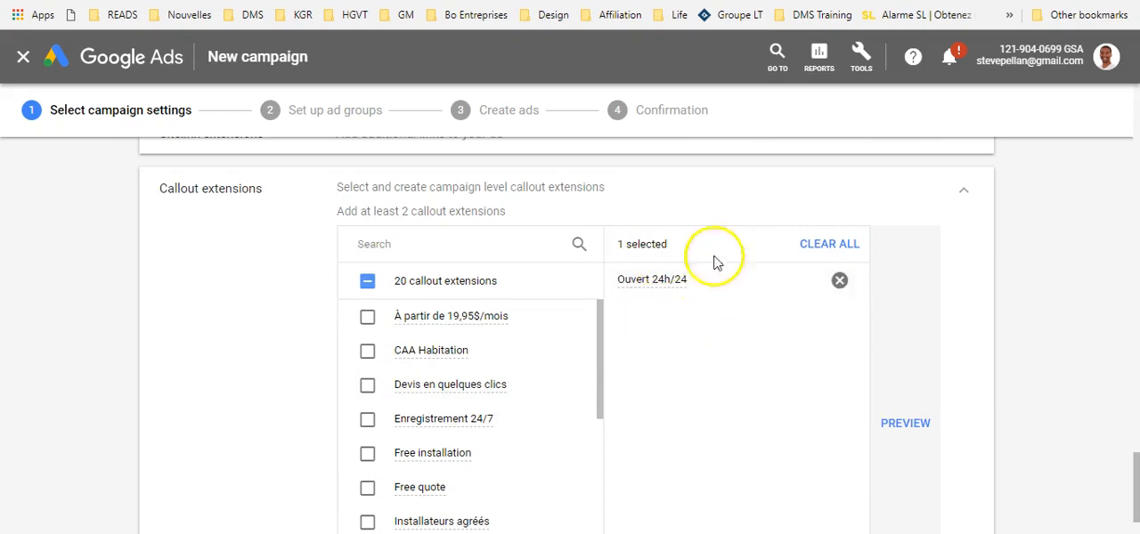
Step: Save the campaign settings and continue to the ad group setup
scroll(710, 342, down, 3)
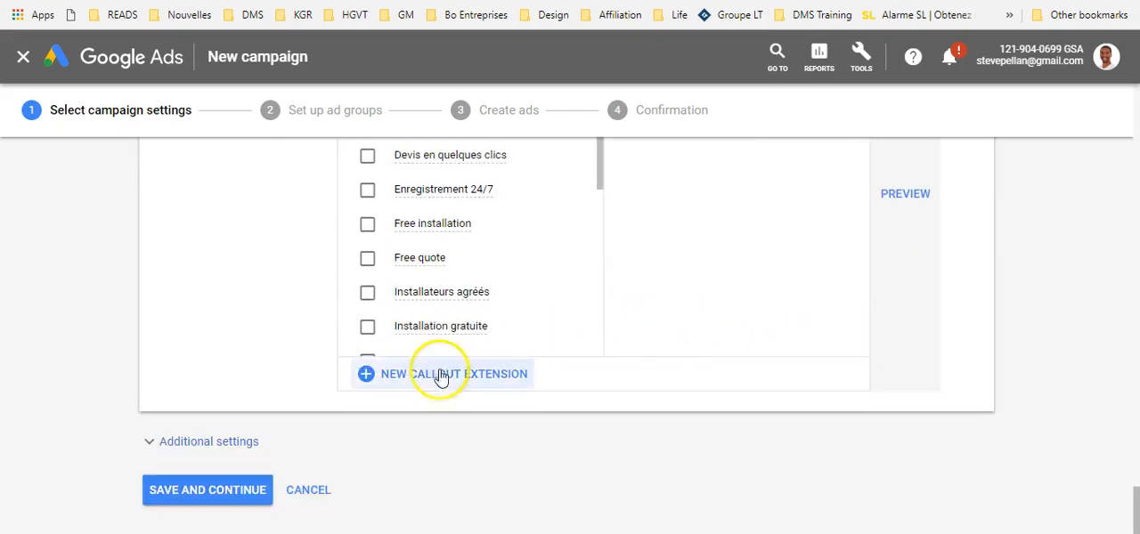
click(238, 498)
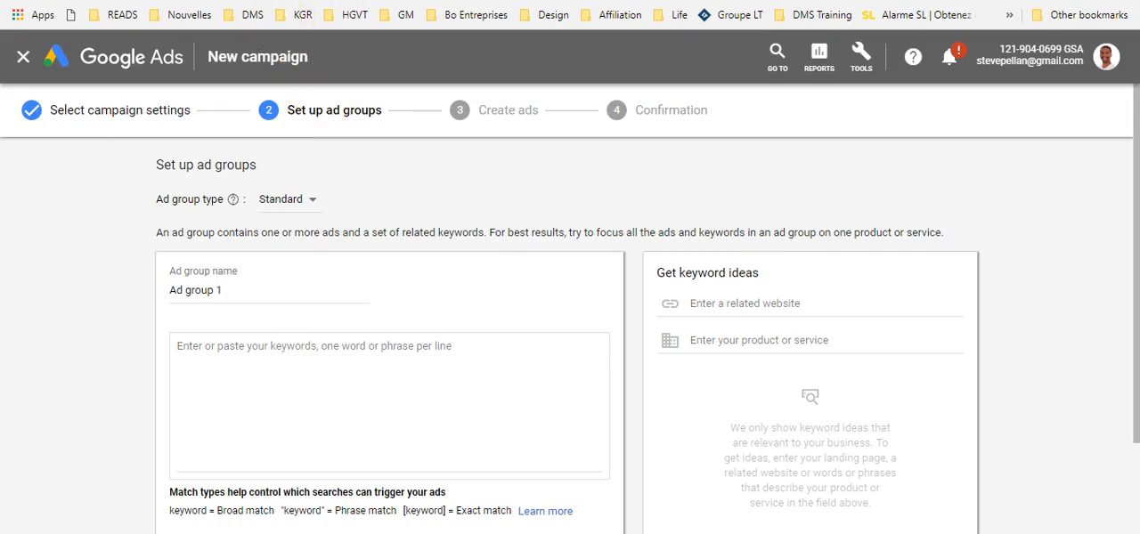
Step: Switch to the keyword spreadsheet and select the pivot table's group names from BOISSON to CONCURRENT for review
click(343, 1)
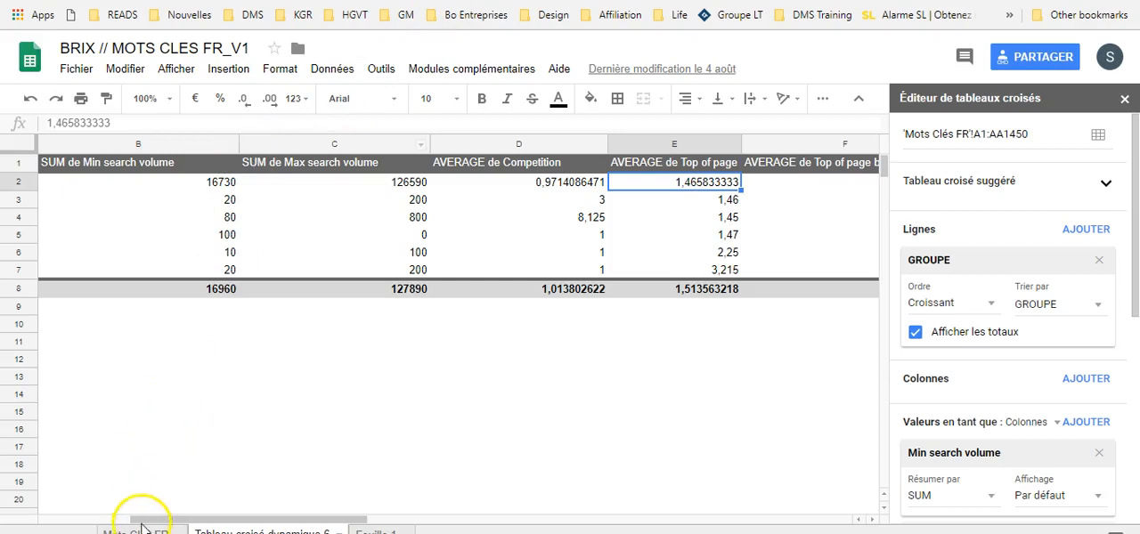
drag(275, 518, 167, 519)
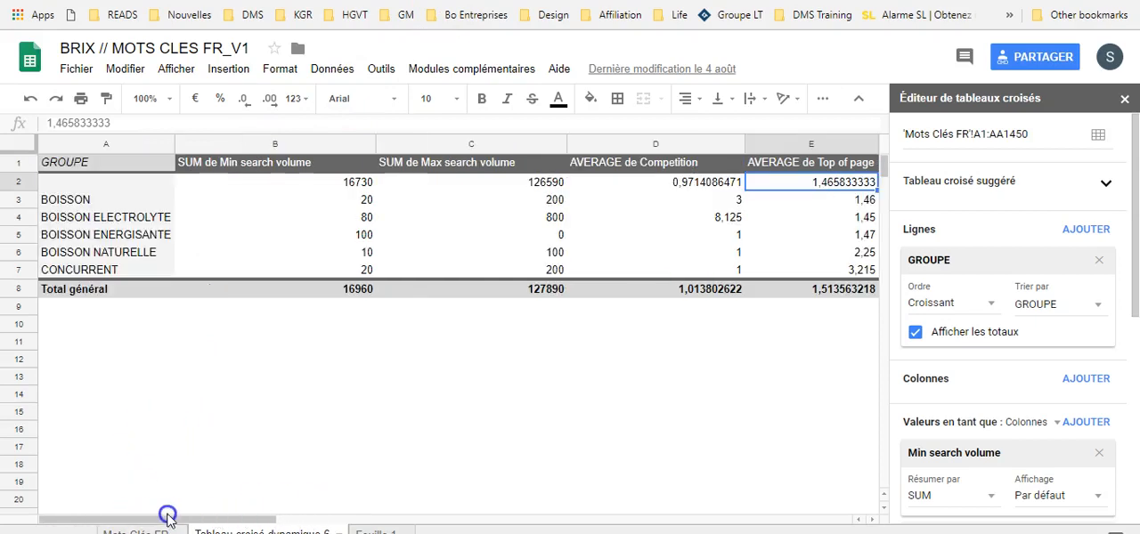
drag(91, 200, 89, 269)
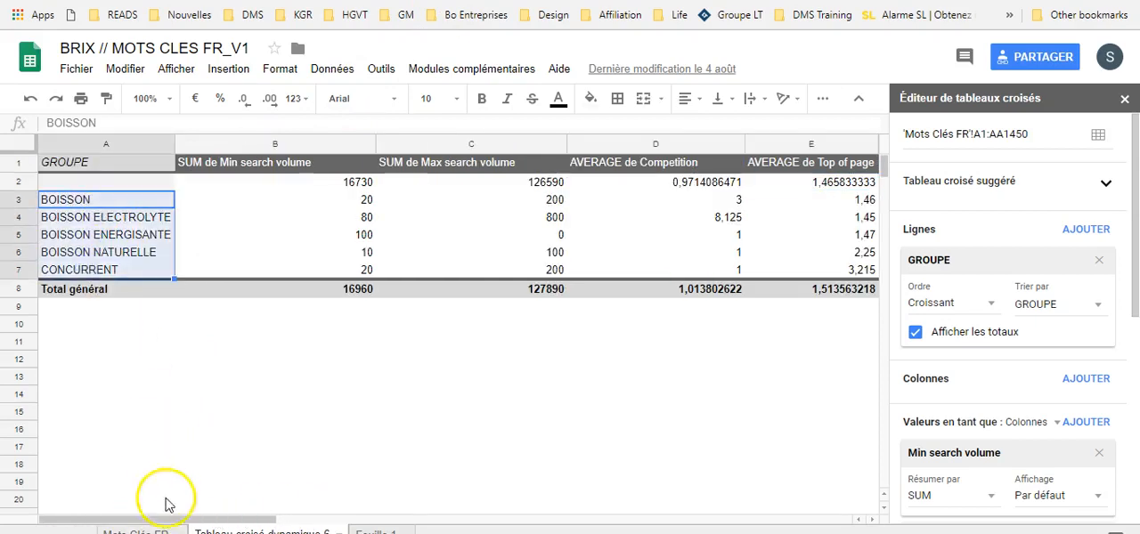
Step: Review the keywords and their group assignments in the Mots Clés FR sheet, and the group names in the pivot table
click(143, 531)
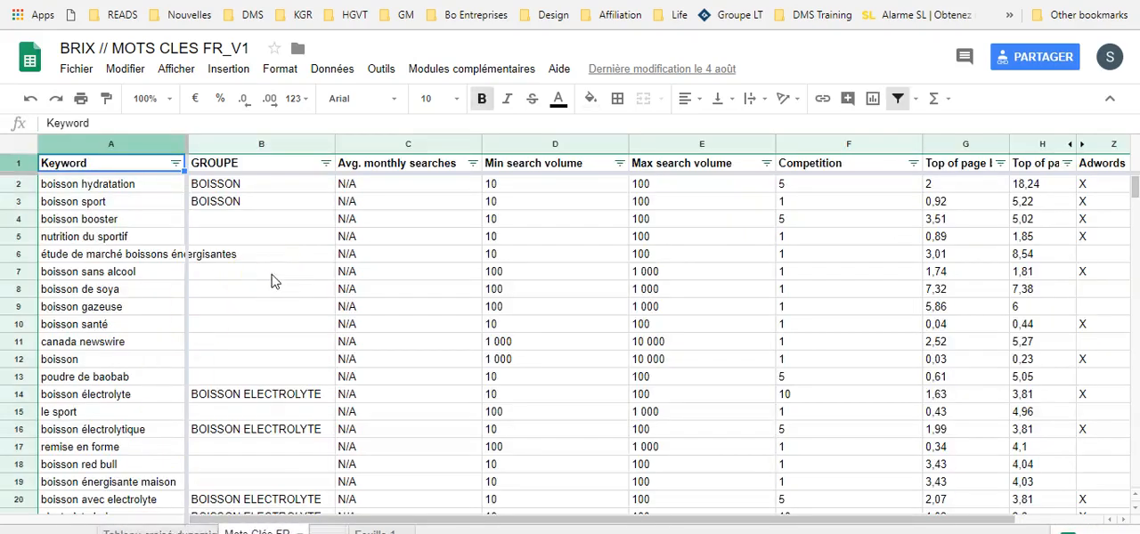
scroll(254, 297, down, 2)
scroll(254, 293, up, 2)
scroll(236, 263, down, 3)
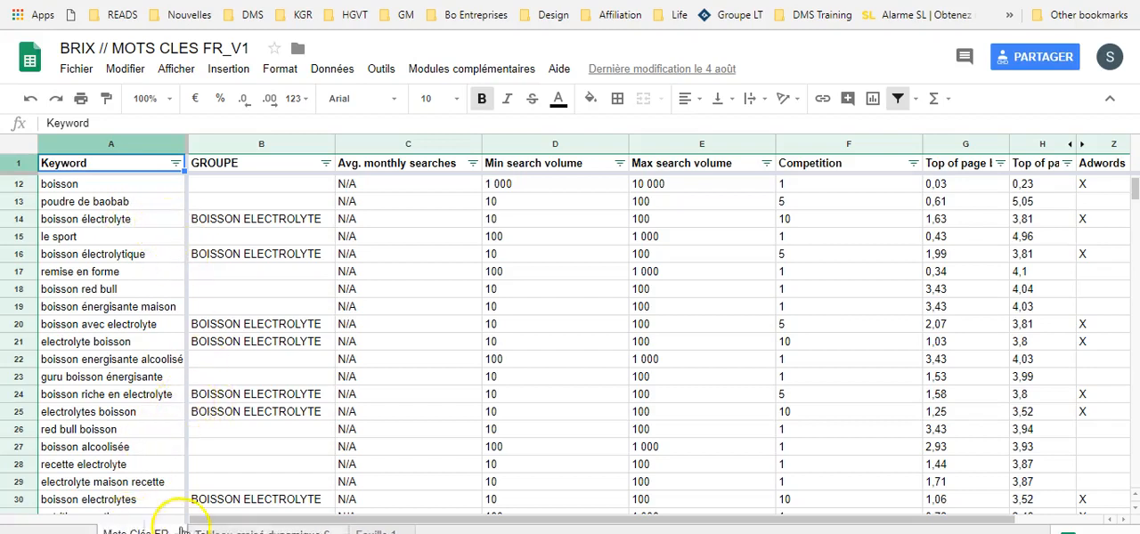
click(228, 530)
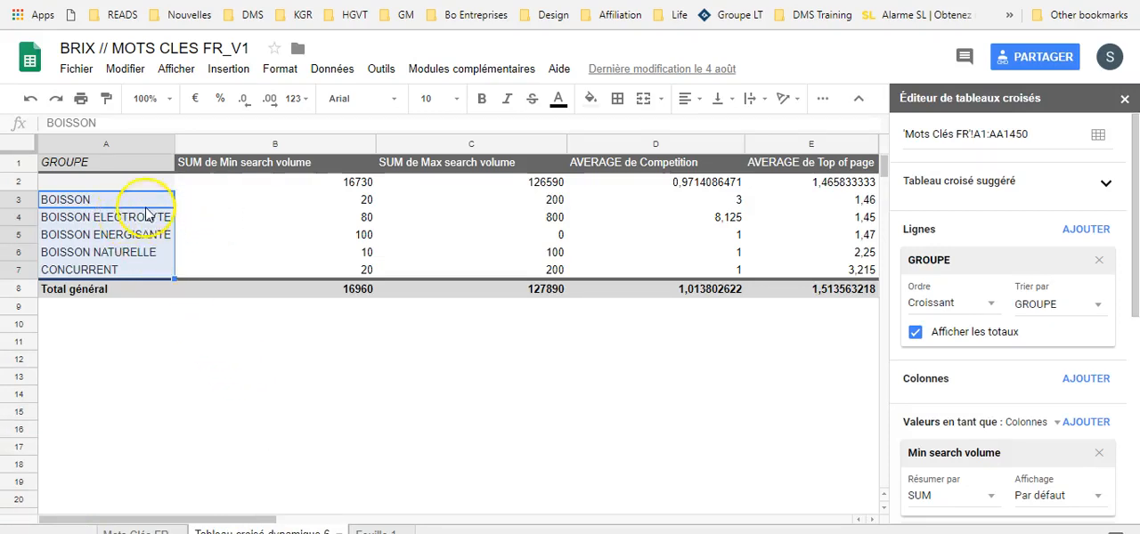
click(143, 217)
click(144, 239)
click(142, 269)
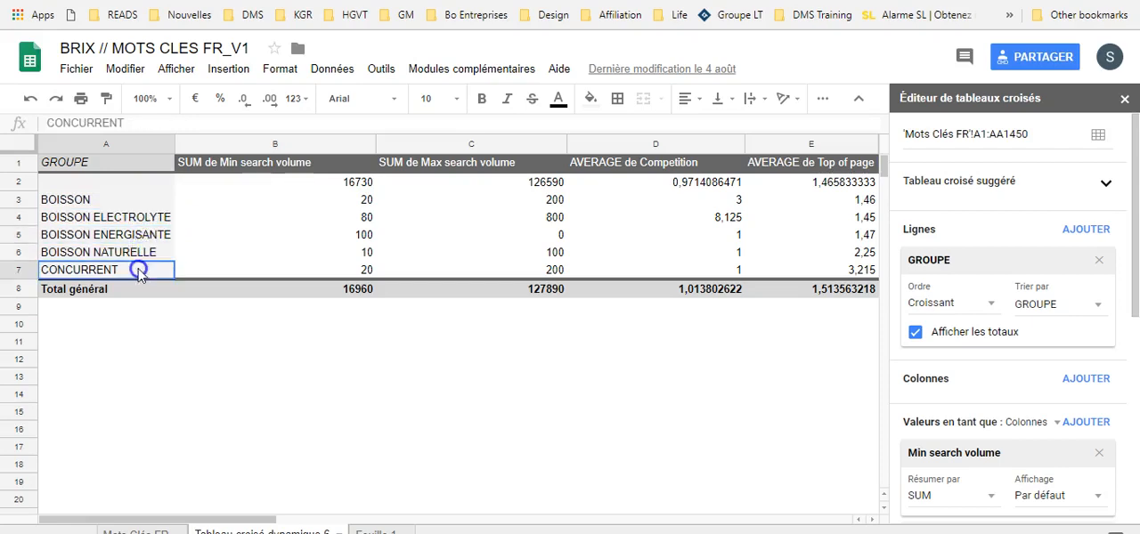
Step: Copy the BOISSON group name from the pivot table and paste it into Google Ads as the ad group name
click(96, 199)
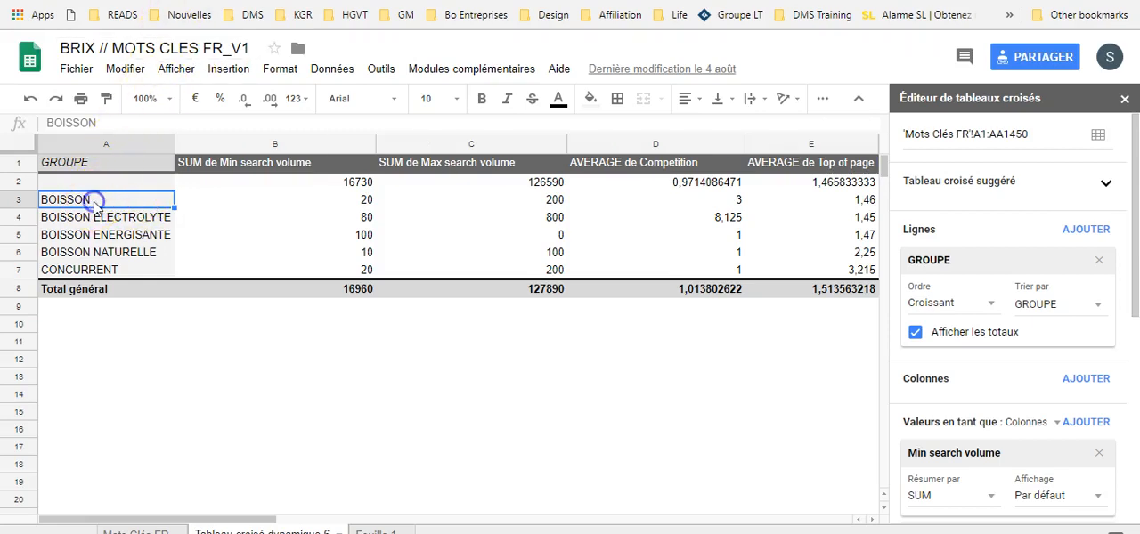
key(ctrl+c)
key(ctrl+Tab)
click(215, 291)
drag(167, 291, 274, 307)
key(ctrl+v)
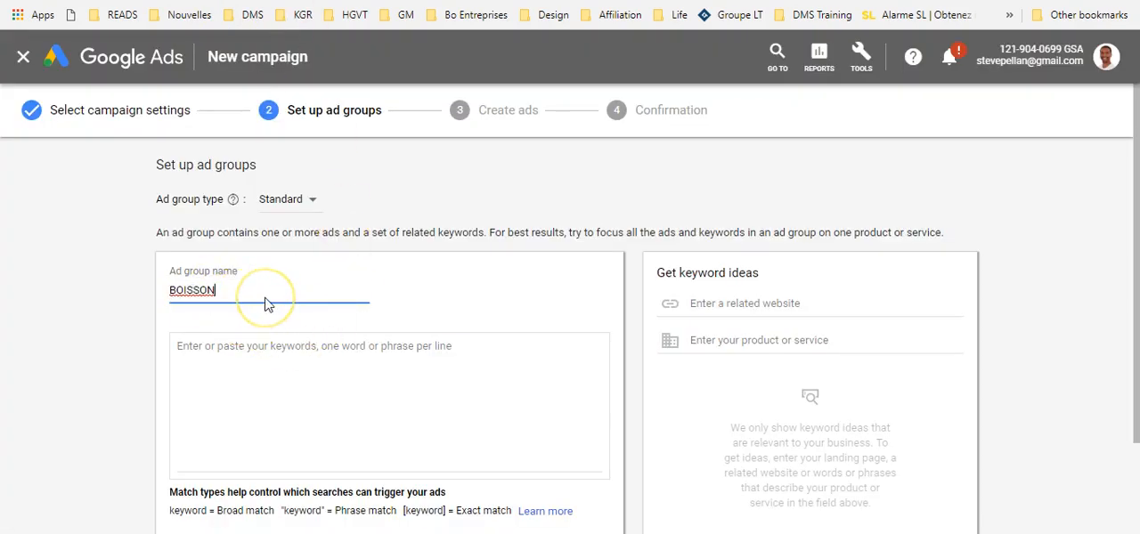
Step: Return to the keyword spreadsheet and filter the Mots Clés FR sheet's GROUPE column to show only BOISSON
scroll(268, 292, down, 1)
click(247, 267)
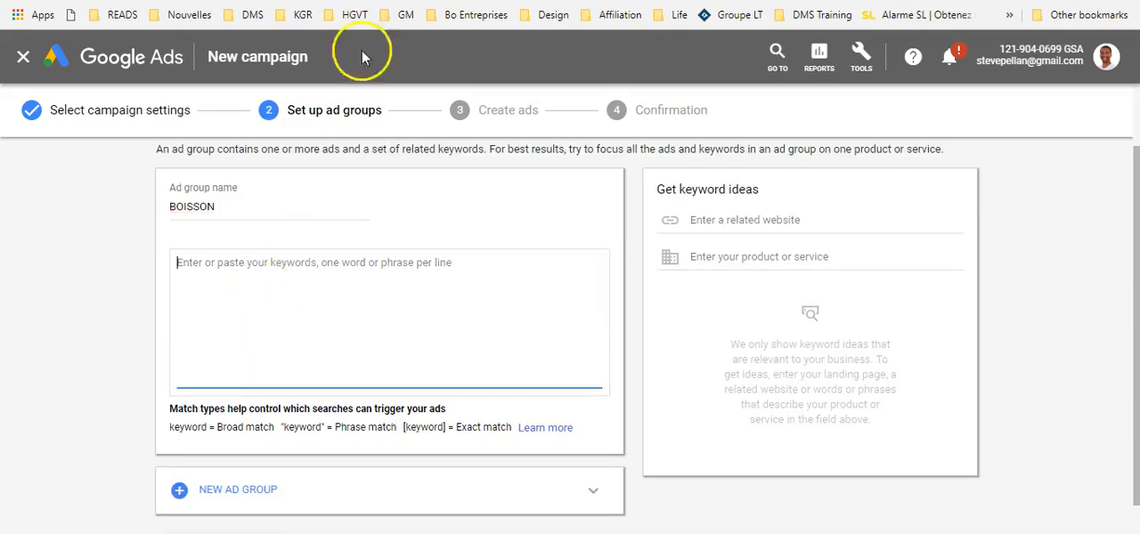
click(515, 0)
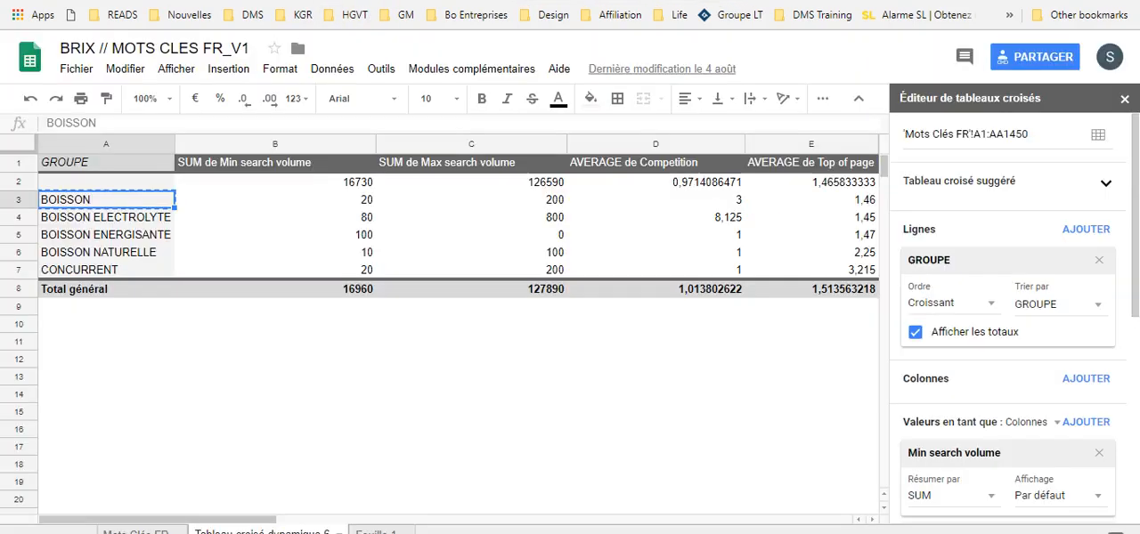
click(141, 530)
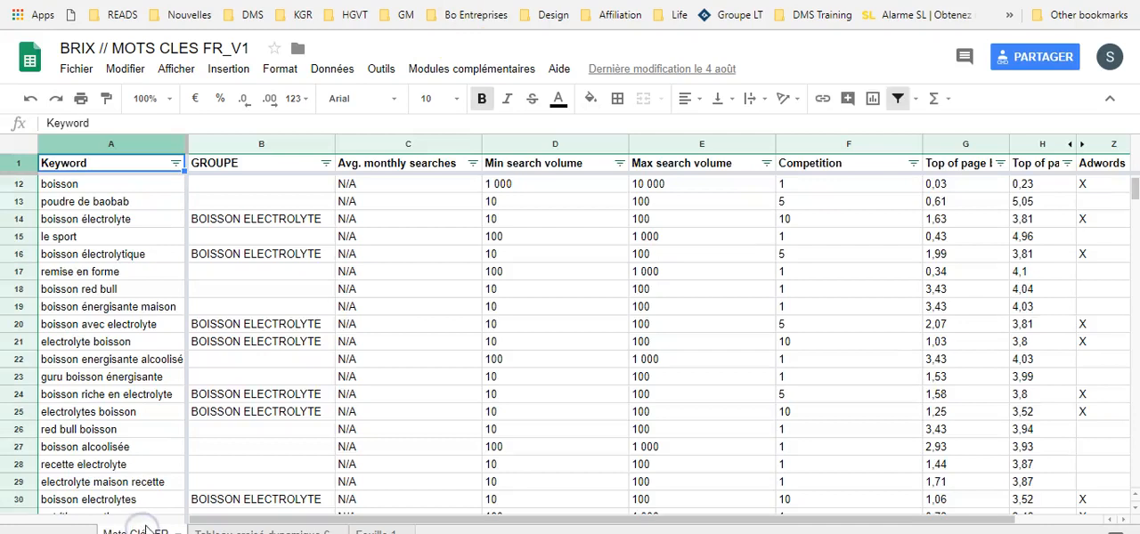
click(326, 163)
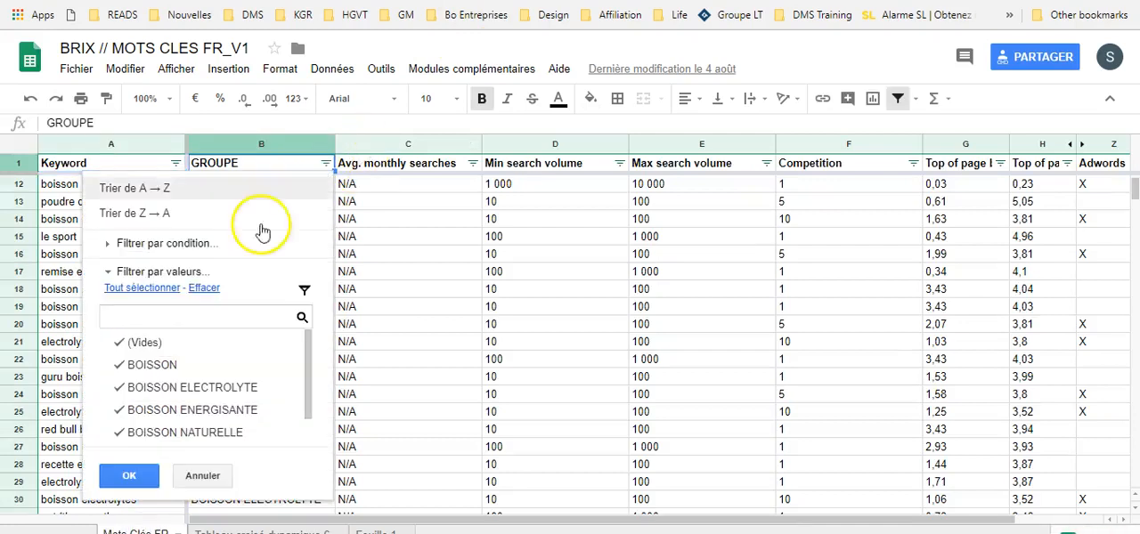
click(157, 388)
click(158, 410)
click(157, 431)
scroll(175, 377, down, 2)
click(157, 429)
scroll(152, 409, up, 2)
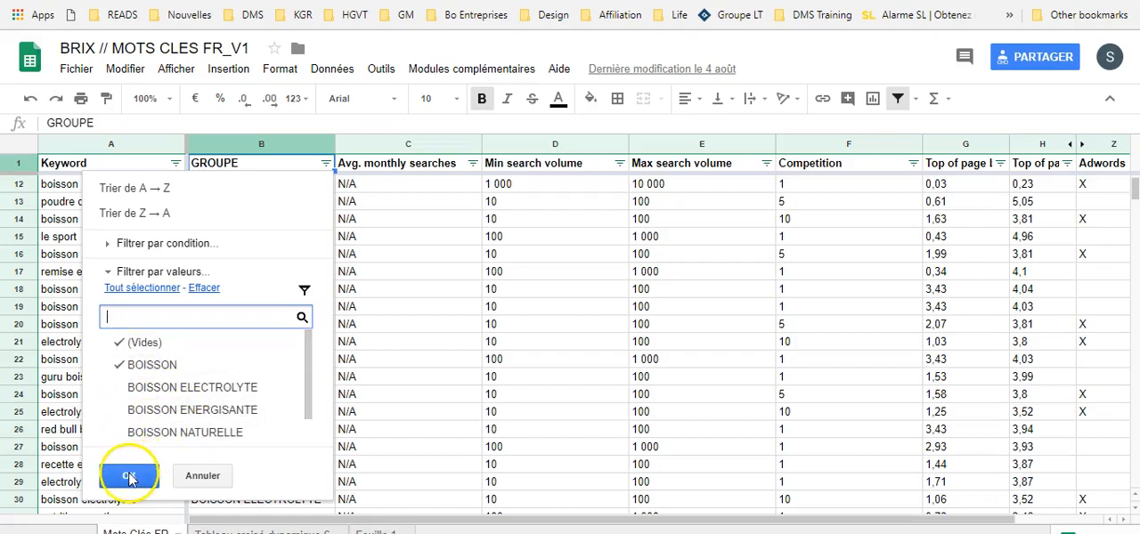
click(143, 343)
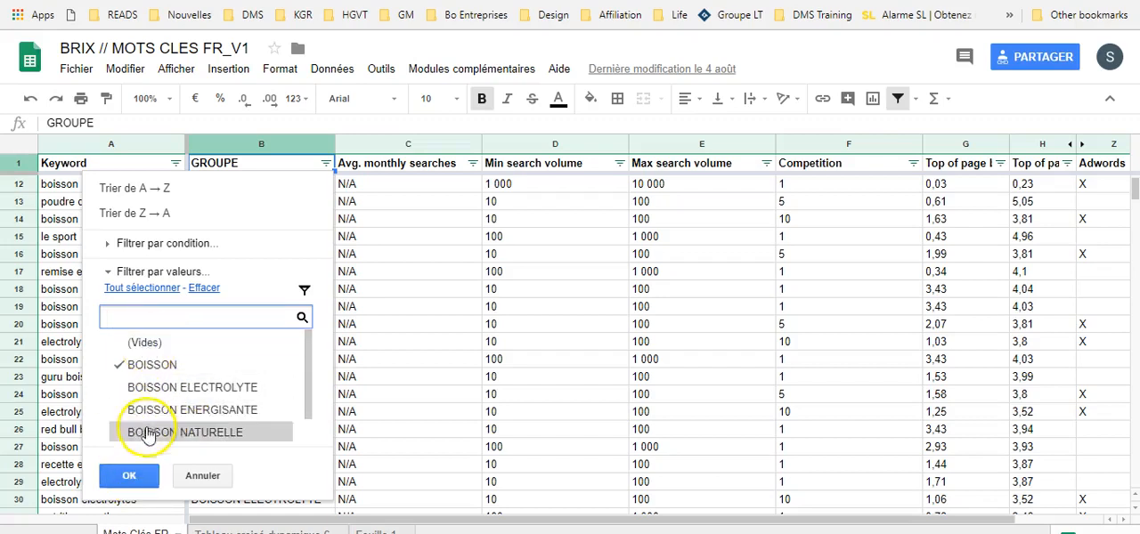
click(129, 476)
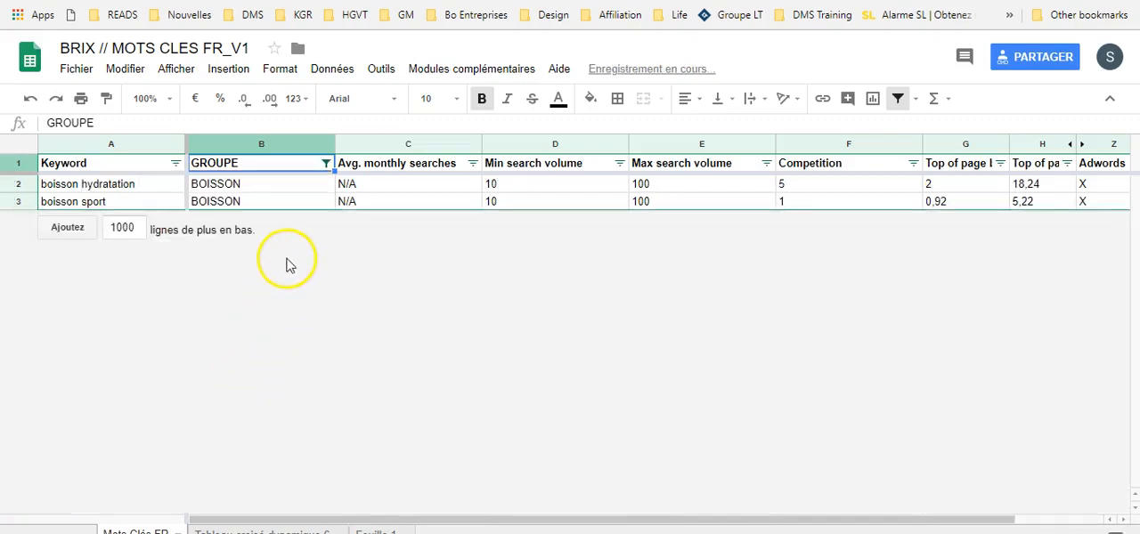
Step: Copy the keywords boisson hydratation and boisson sport into the BOISSON ad group in Google Ads, and save to continue to ad creation
drag(145, 186, 137, 204)
key(ctrl+c)
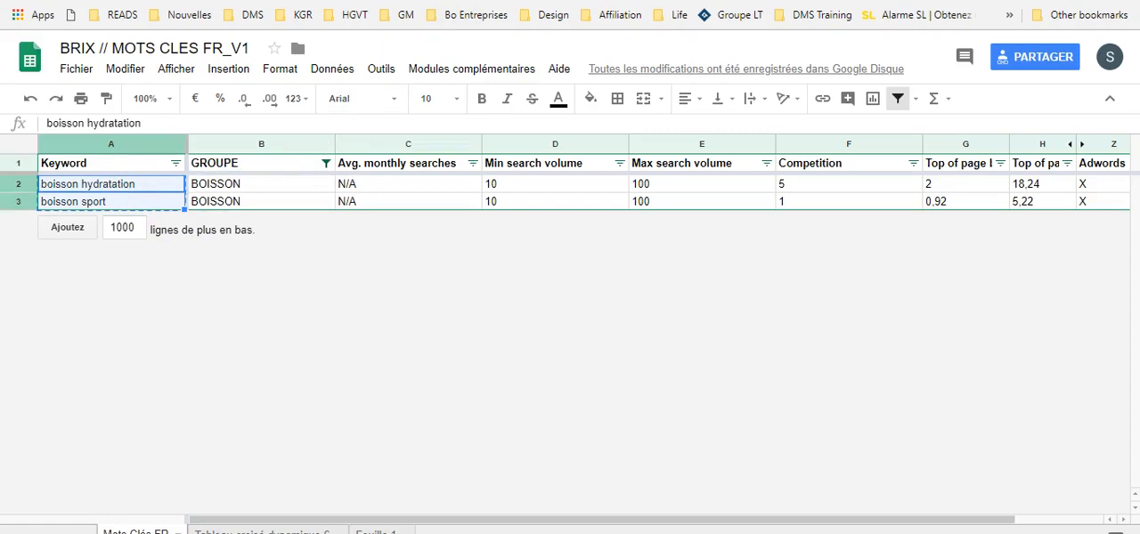
click(273, 1)
click(283, 271)
key(ctrl+v)
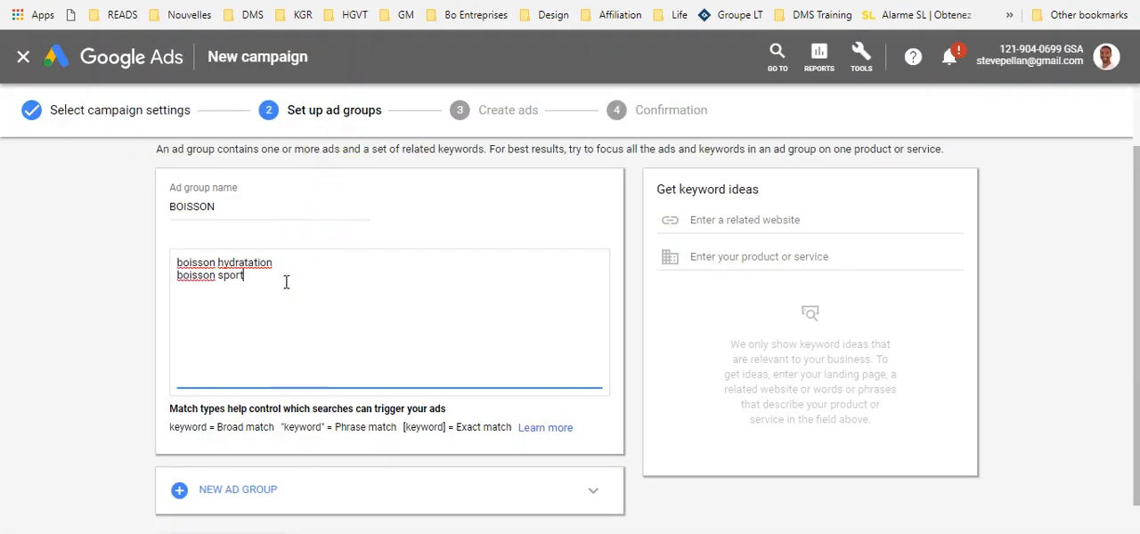
scroll(286, 282, down, 1)
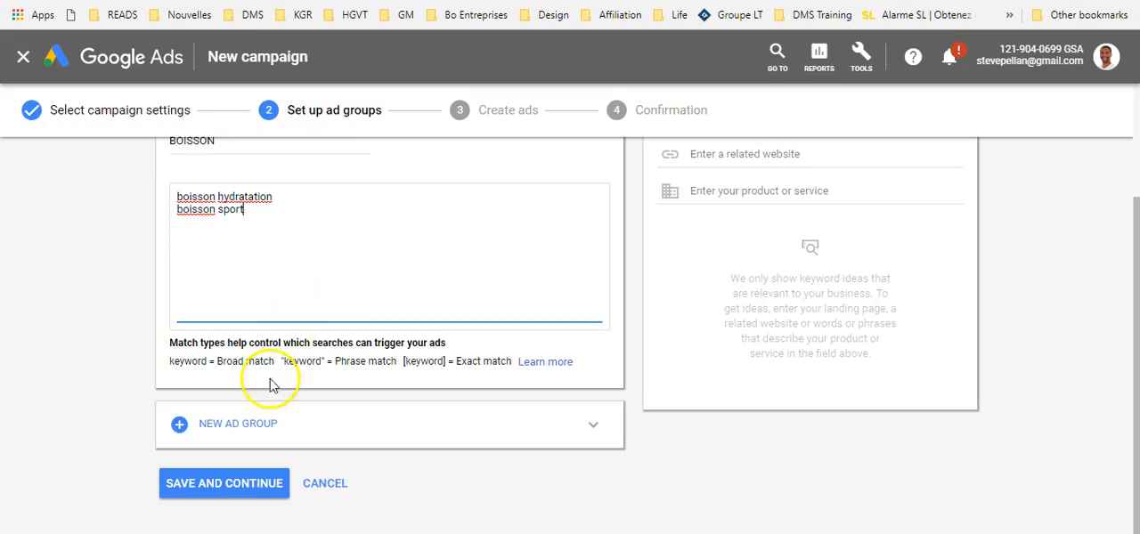
click(249, 485)
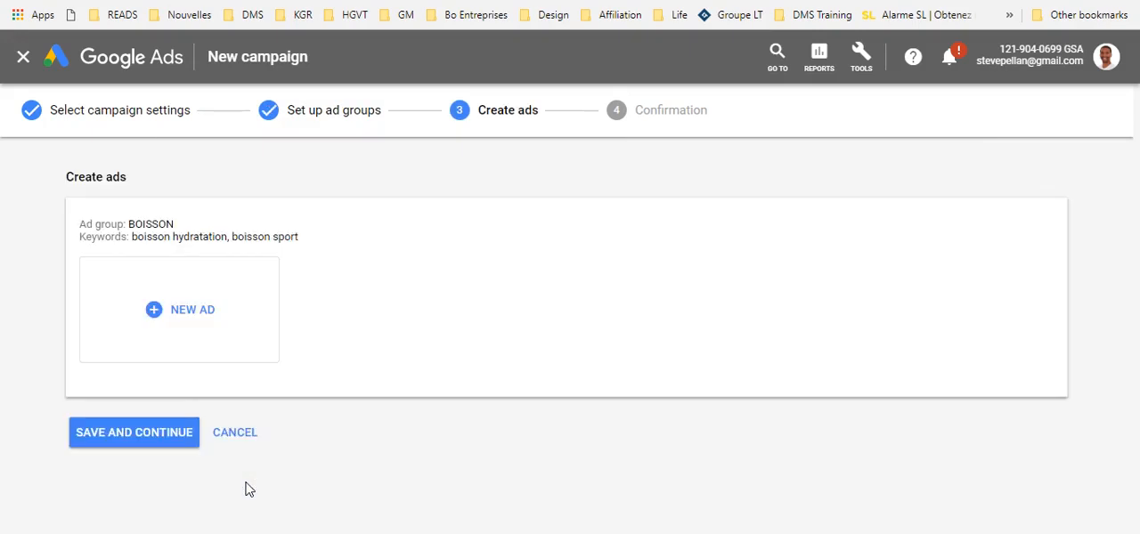
click(220, 318)
click(195, 301)
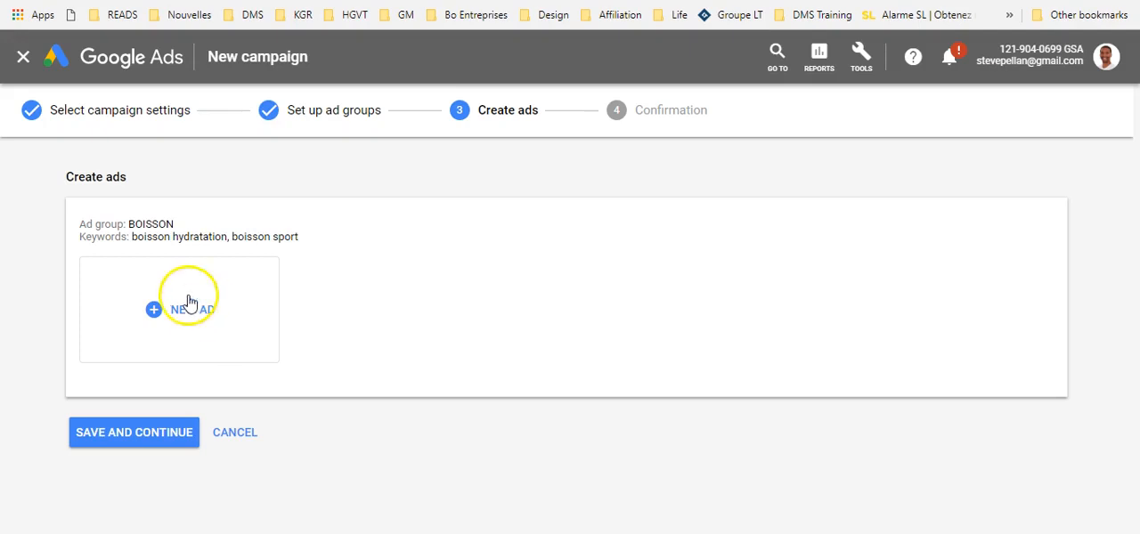
click(231, 336)
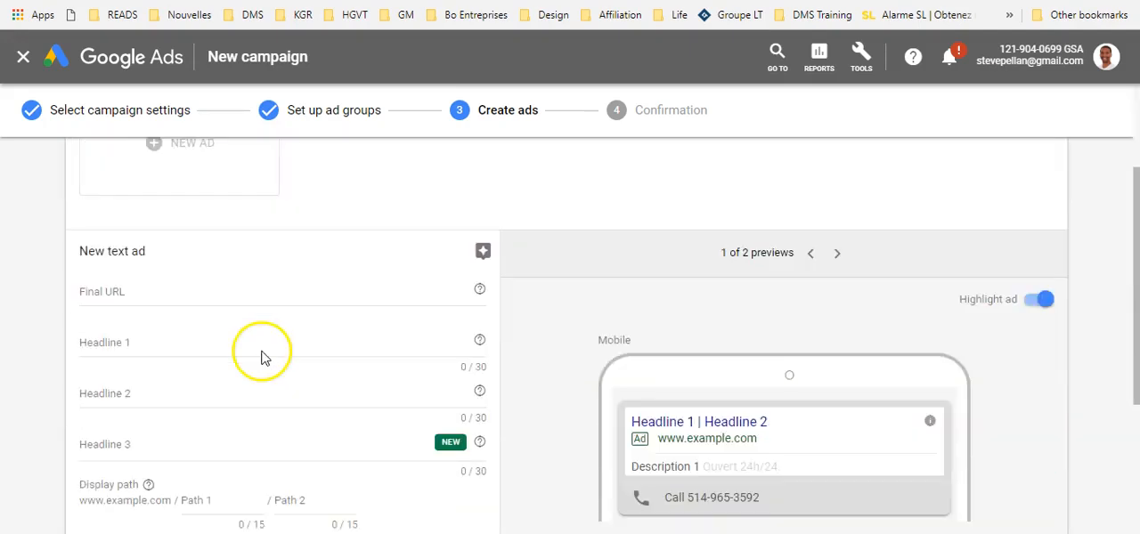
click(146, 295)
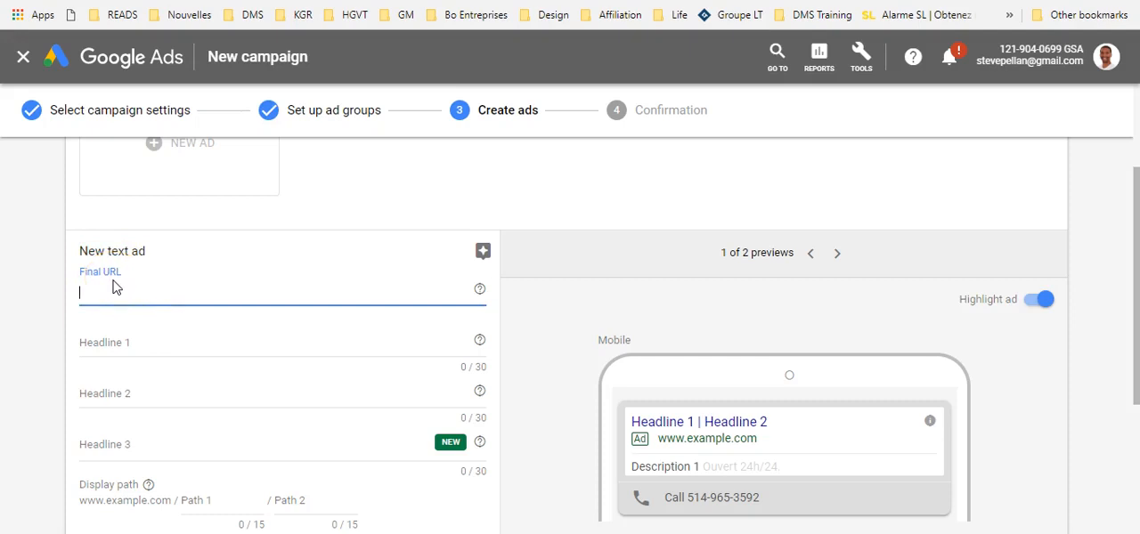
text(www.siteweb.com/landing)
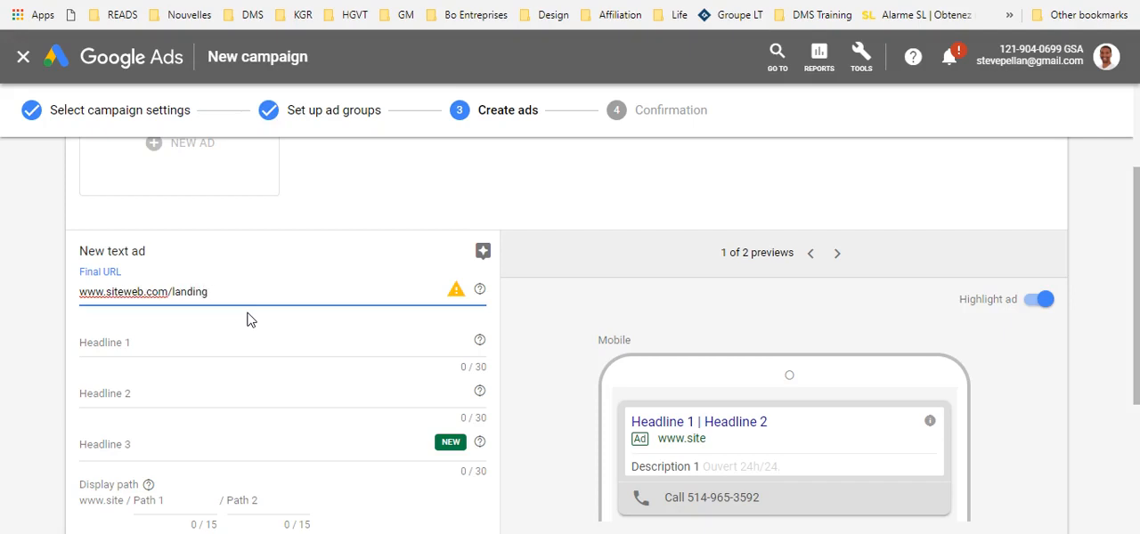
Step: Set Headline 1 to "Boissons énergétiques Paris" and Headline 2 to the placeholder text "ofjnviuofv iuvh iufehvi ufh v"
click(201, 353)
scroll(152, 342, down, 1)
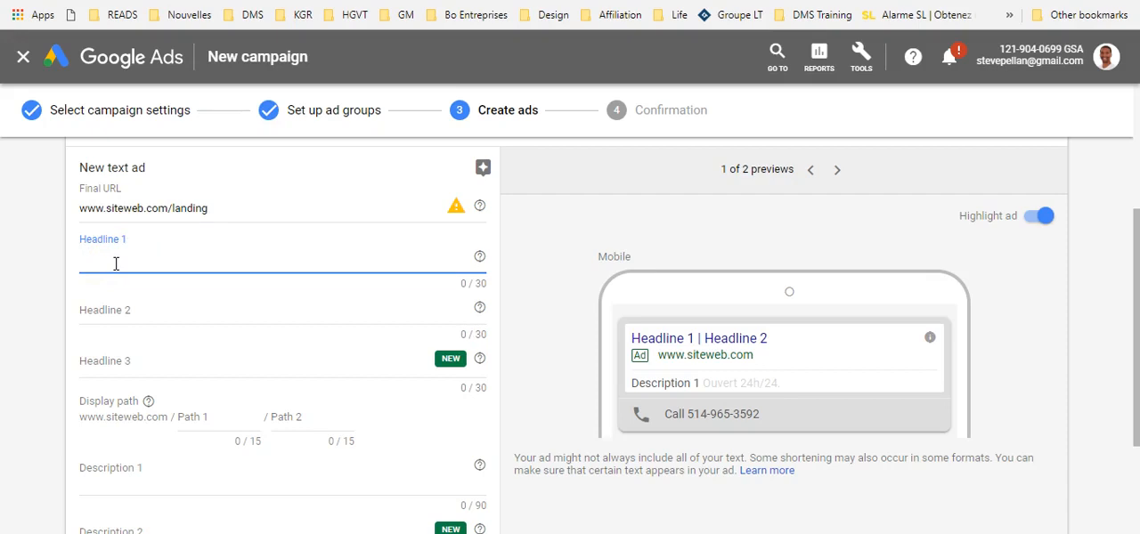
text(Bo)
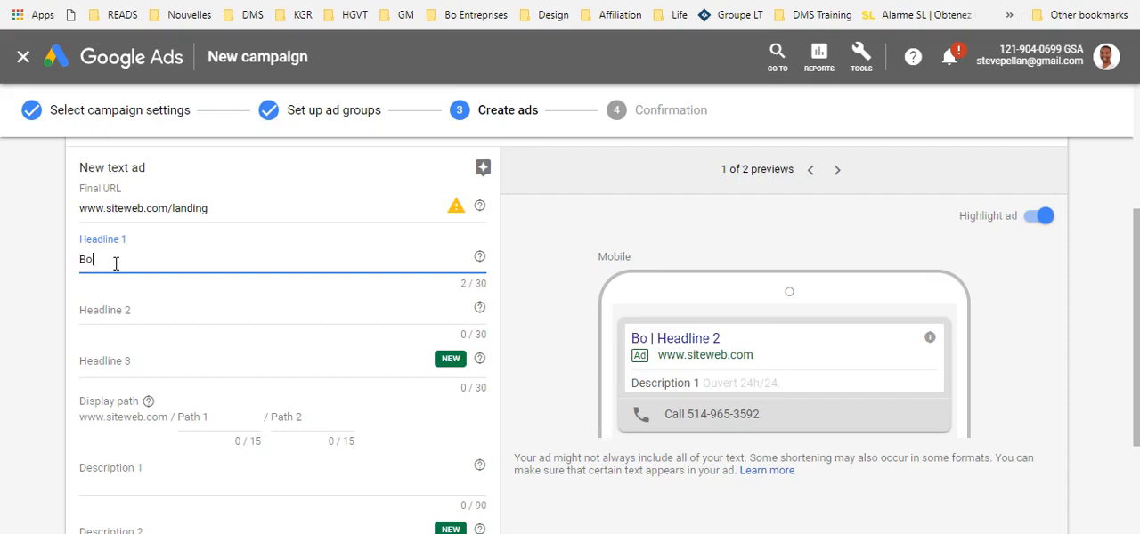
text(issons énergétiques)
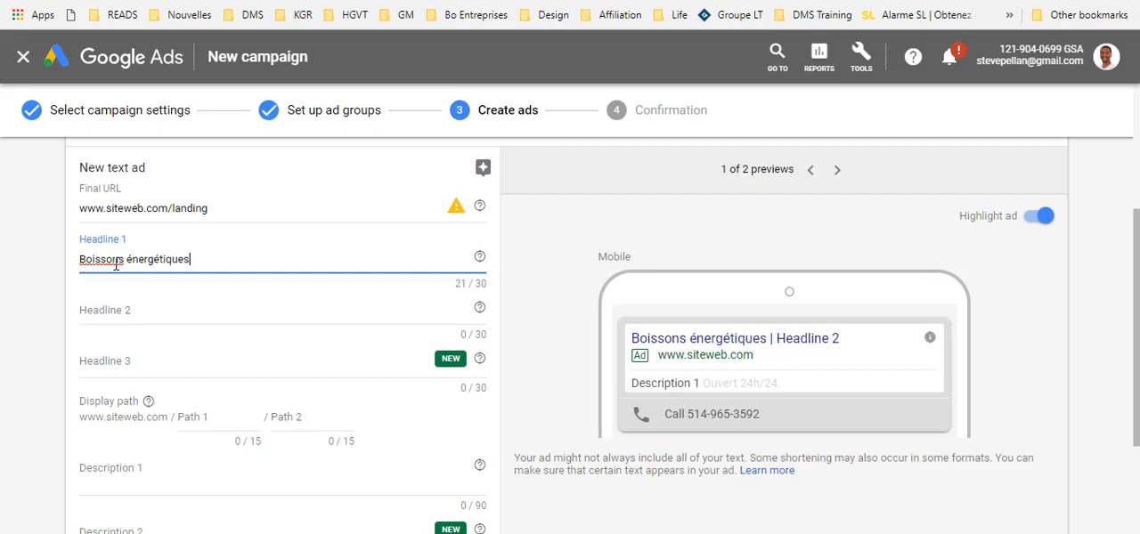
text( Paris)
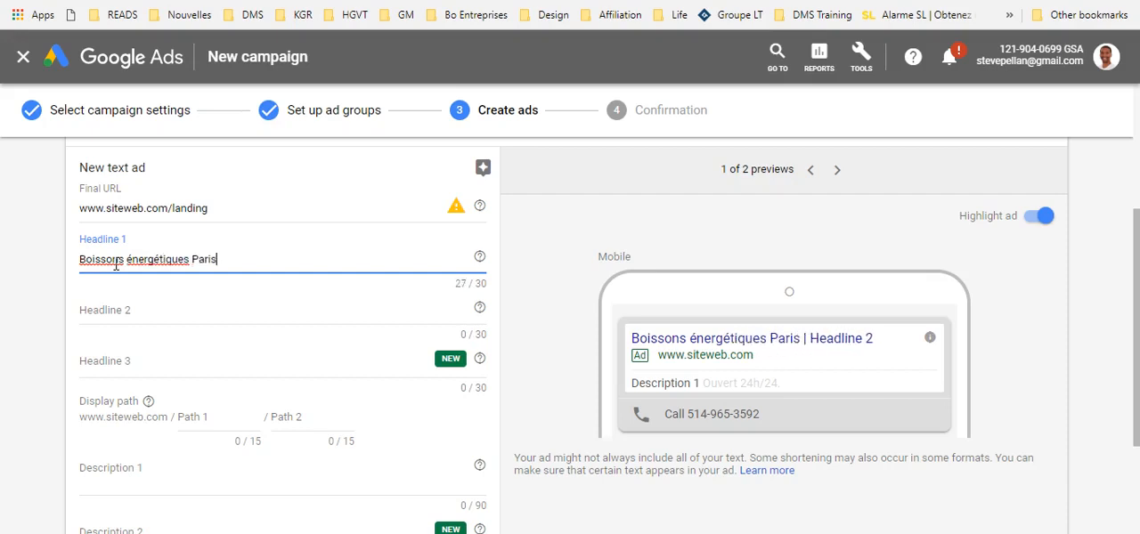
click(146, 311)
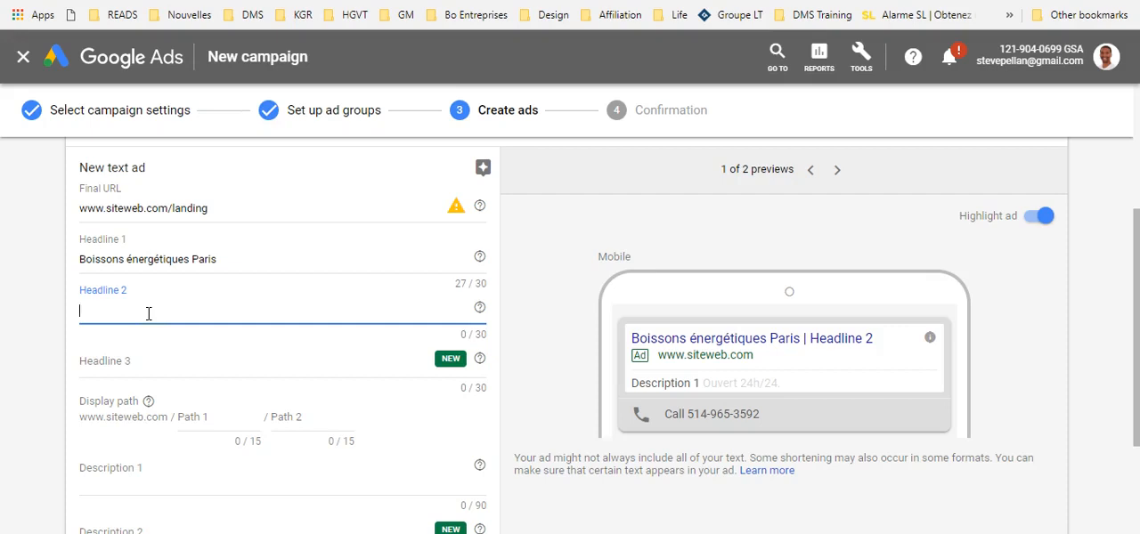
text(ofjnviuofv iuvh iufehvi ufh v)
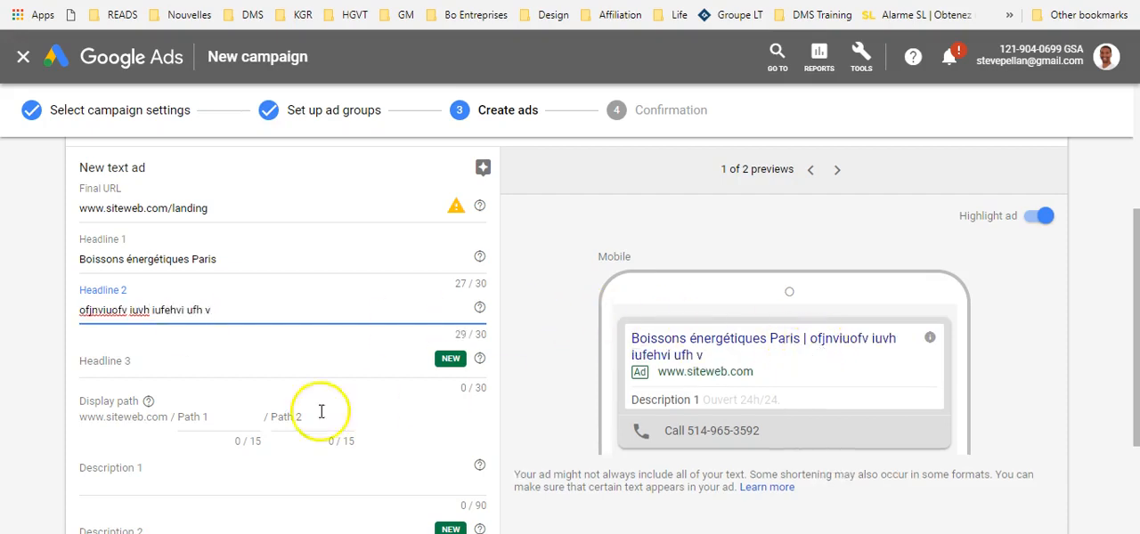
Step: Set the ad's display path to "boissons" for Path 1 and "energetique" for Path 2, leaving Headline 3 empty
click(129, 364)
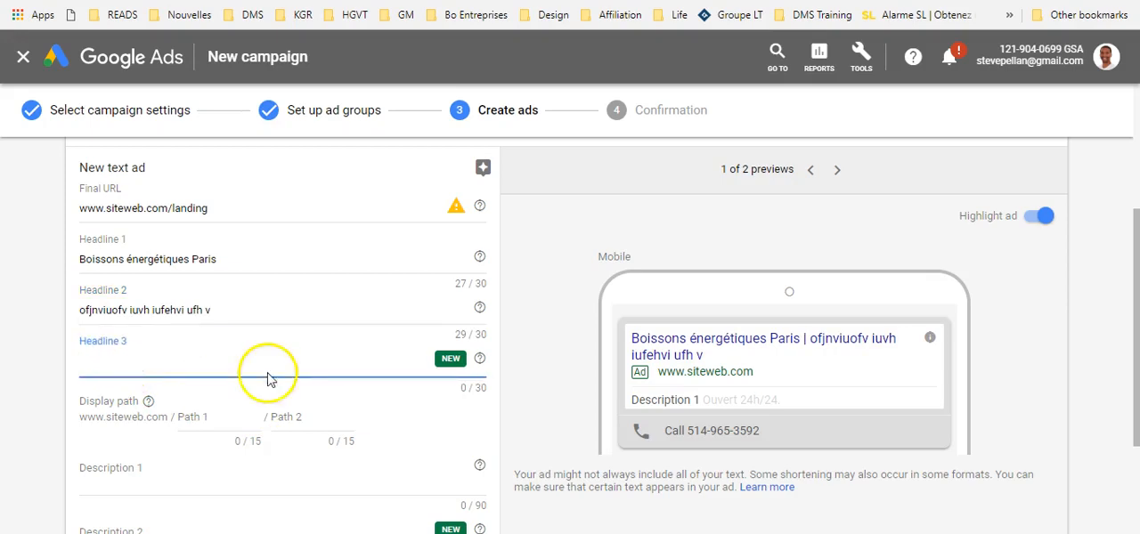
scroll(235, 367, down, 1)
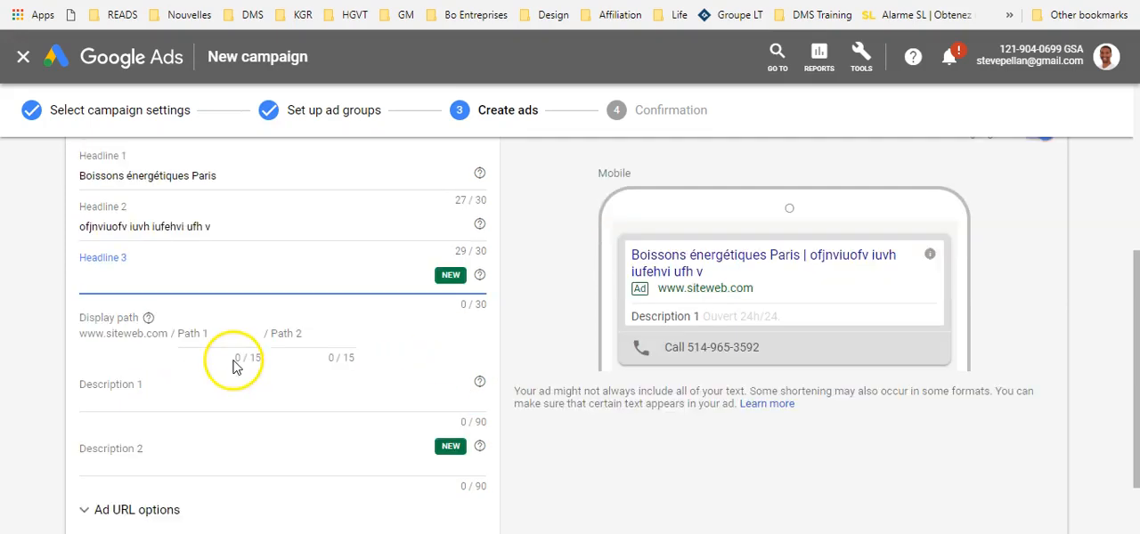
click(191, 335)
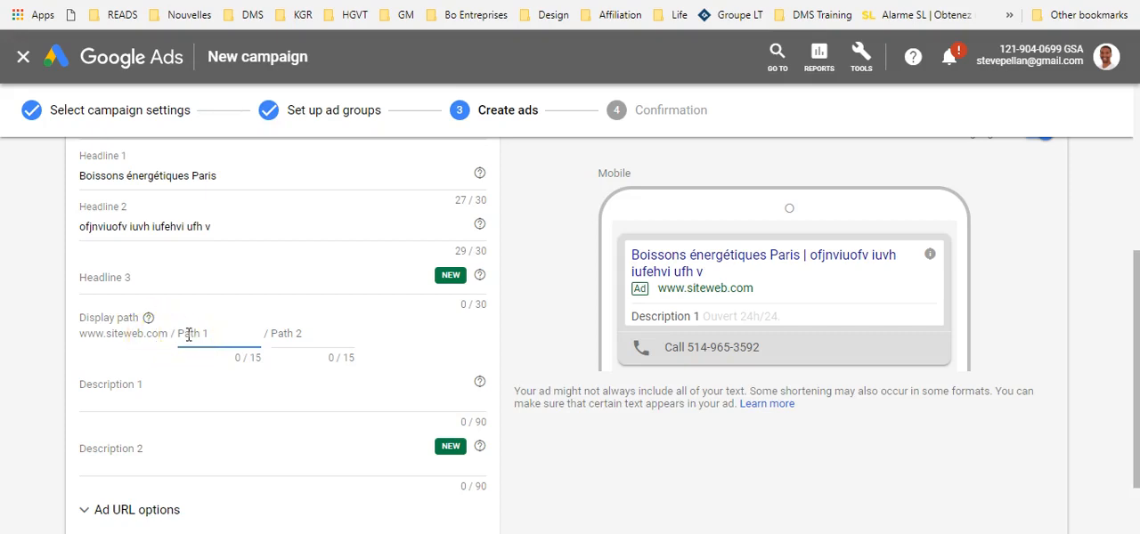
text(boissons)
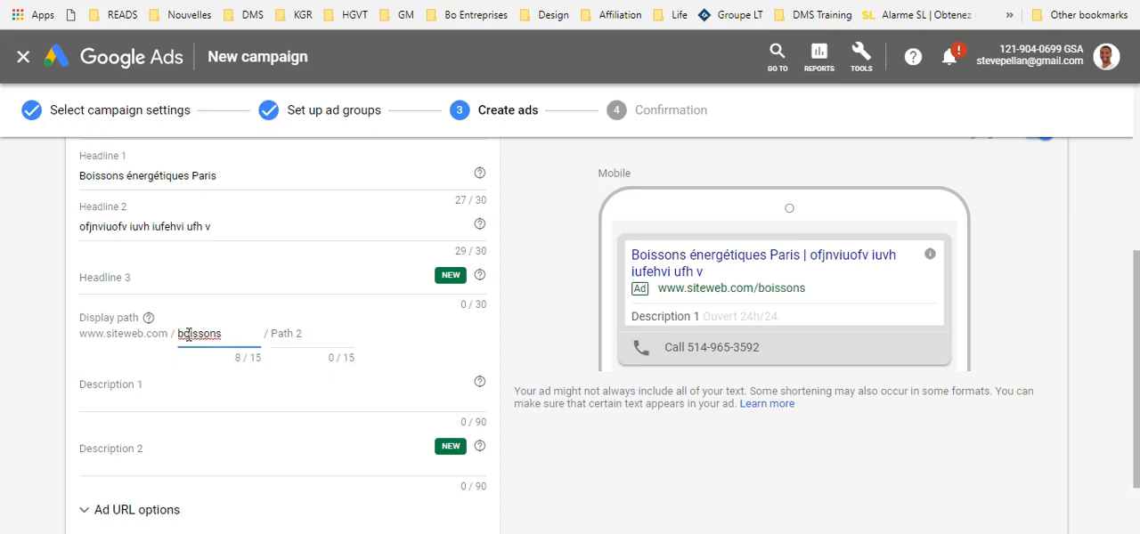
click(287, 331)
text(enreg)
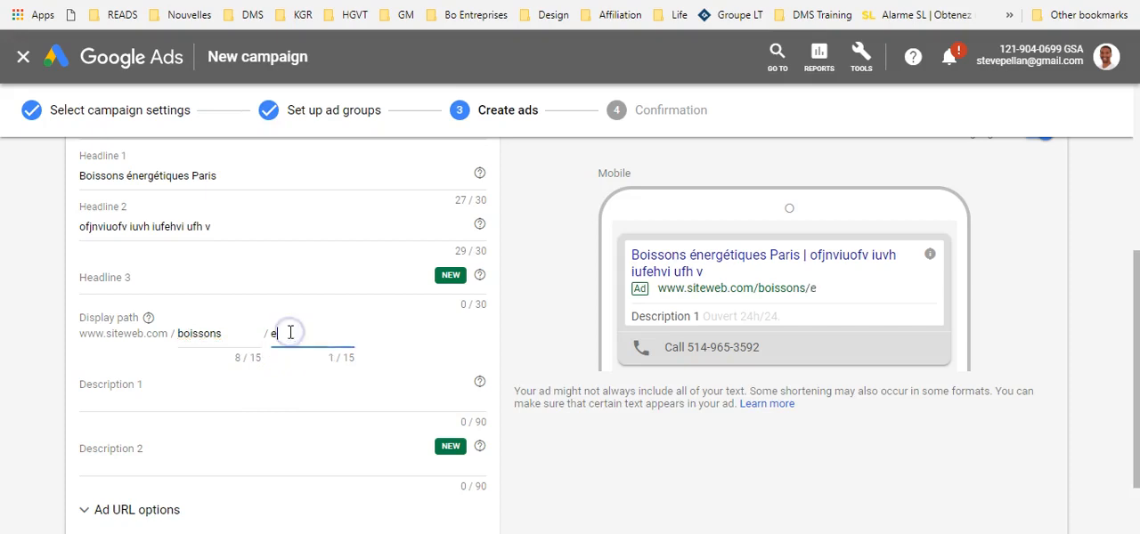
key(BackSpace)
key(BackSpace)
key(BackSpace)
text(ergetique)
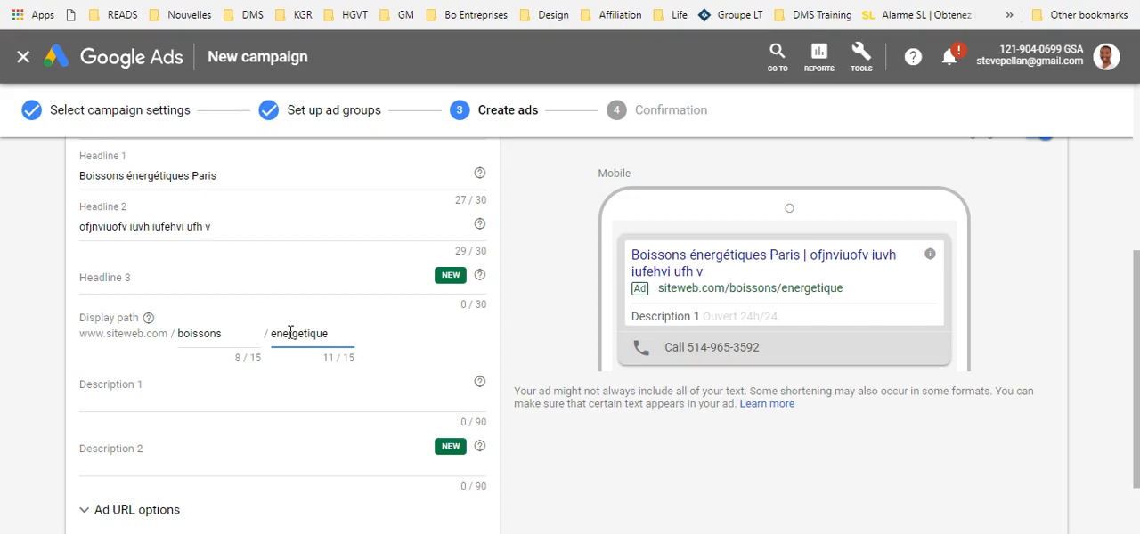
Step: Fill Description 1 with random placeholder text beginning "evqretvqretvqarwtvarwvarwvQRE"
click(147, 401)
scroll(150, 406, down, 1)
text(evqretv)
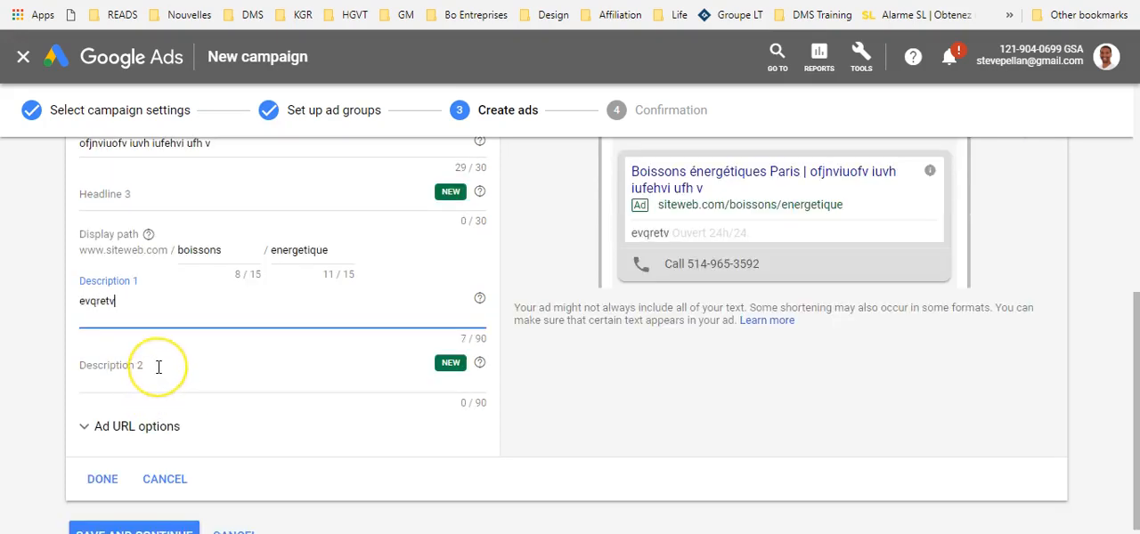
text(qretvqarwtvarwvarwvQRE)
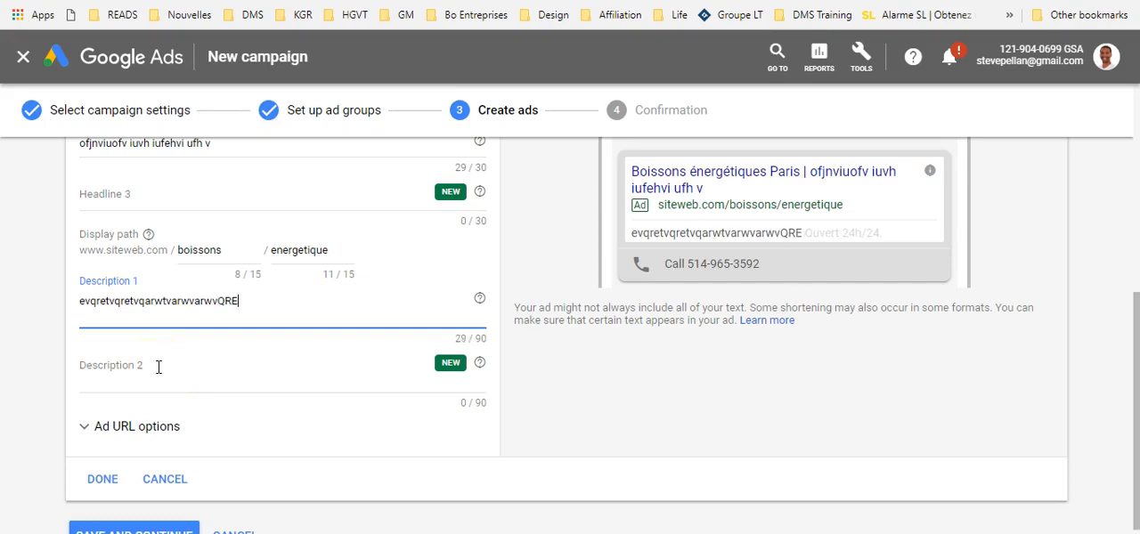
text(VQERQERVQER)
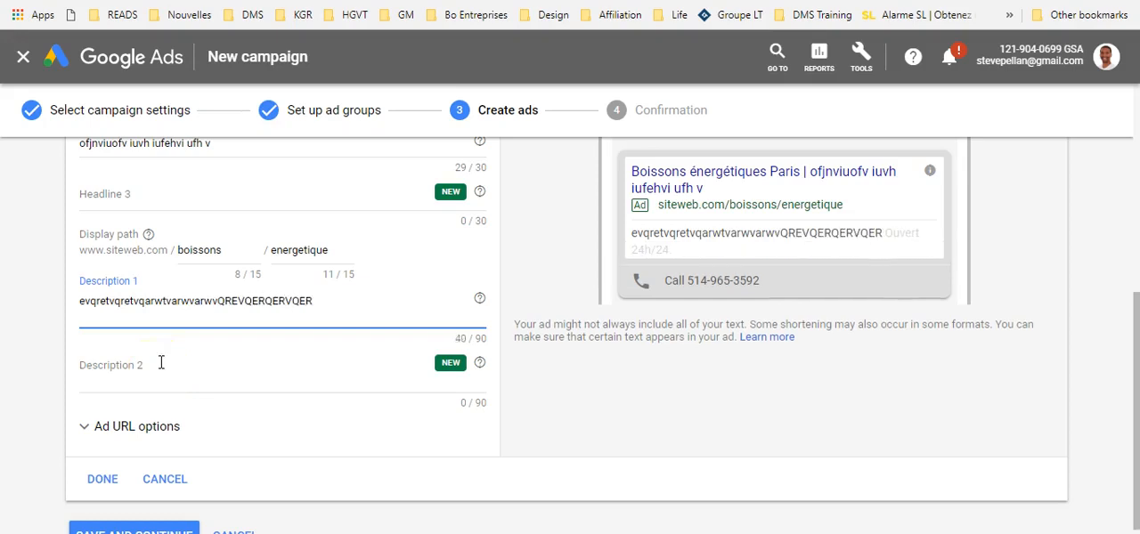
Step: Extend the placeholder text in Description 1 to "evqretvqretvqarwtvarwvarwvQREVQERQERVQER" and finish the ad with Description 2 left empty
scroll(161, 365, down, 1)
click(100, 428)
click(672, 350)
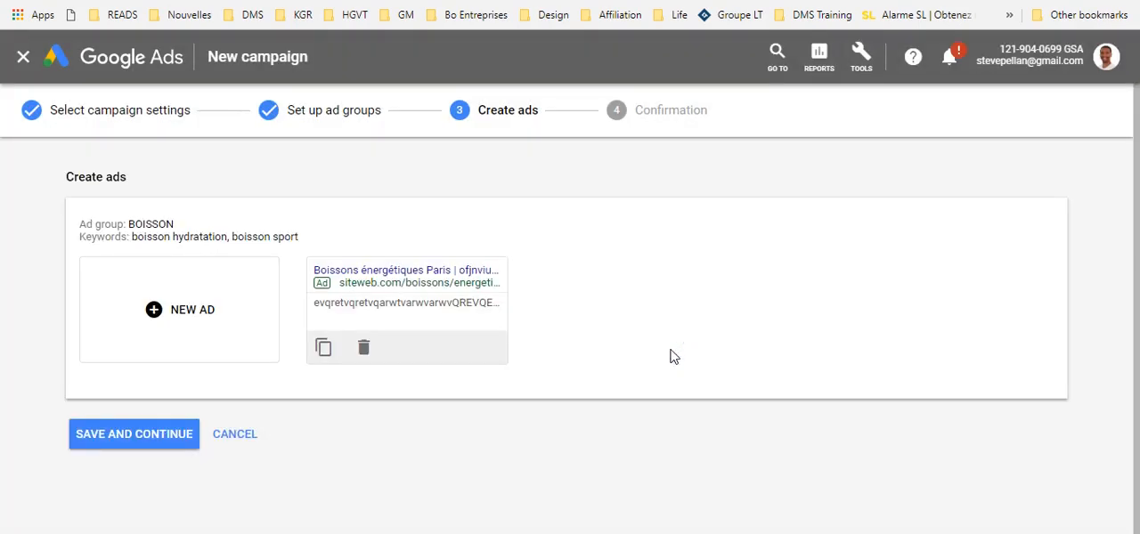
Step: Save the BOISSON ad group's ad, complete the campaign setup and proceed to the new Formation campaign
click(148, 437)
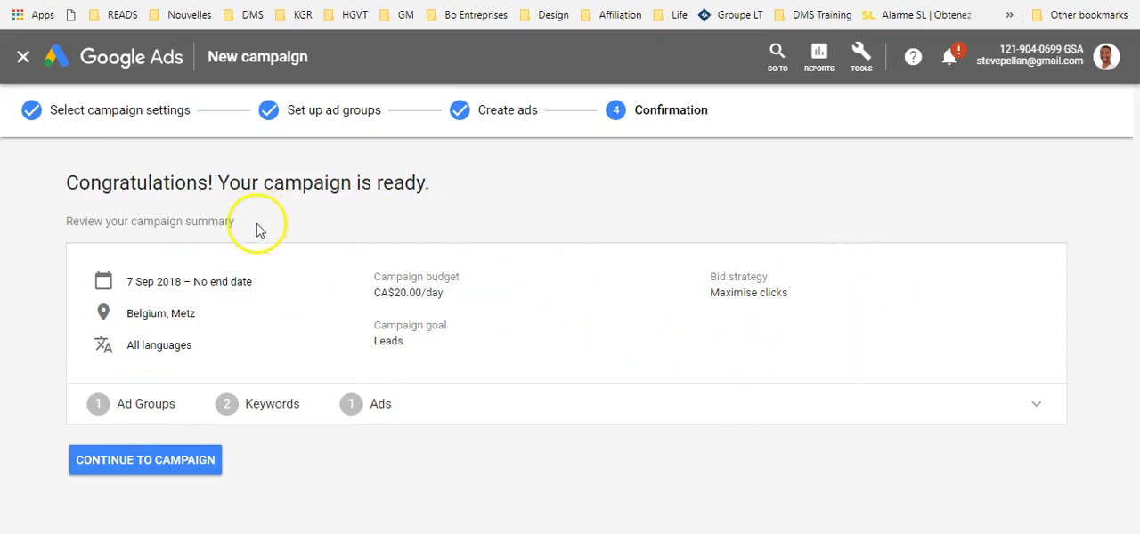
click(187, 467)
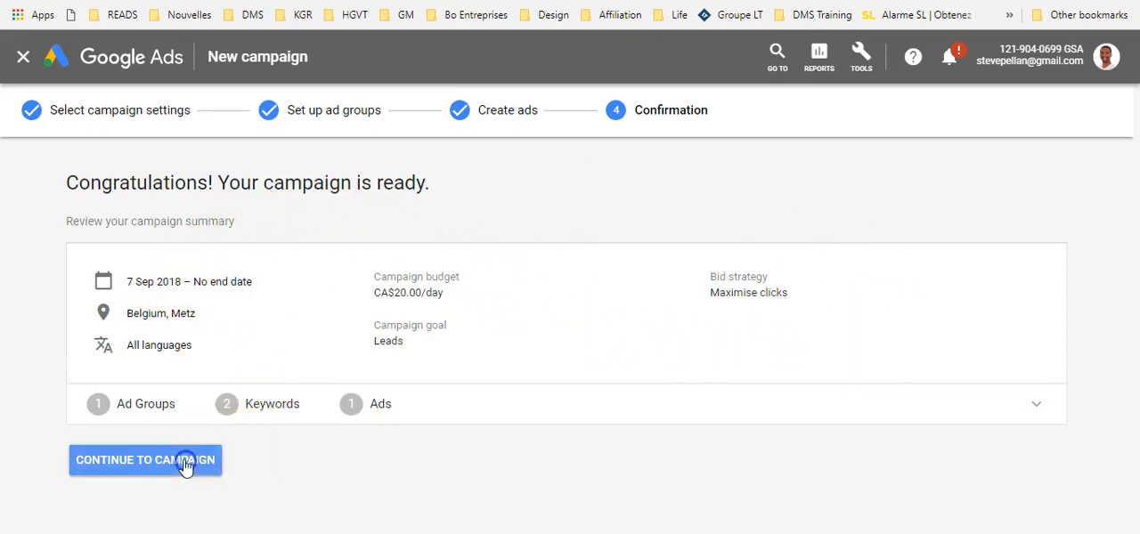
Step: Pause the BOISSON ad group in the Formation campaign
scroll(253, 403, down, 1)
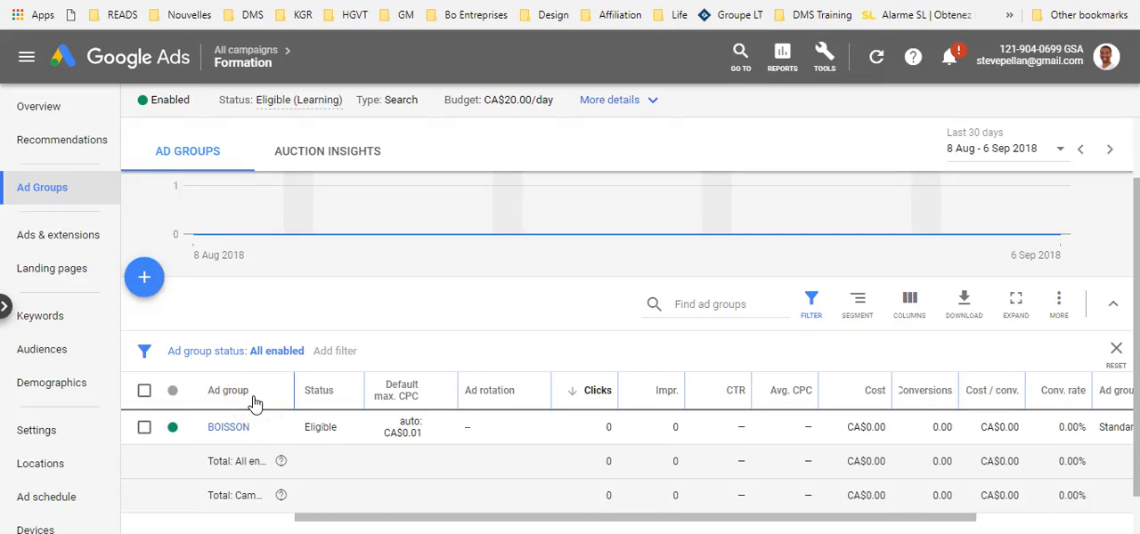
click(174, 428)
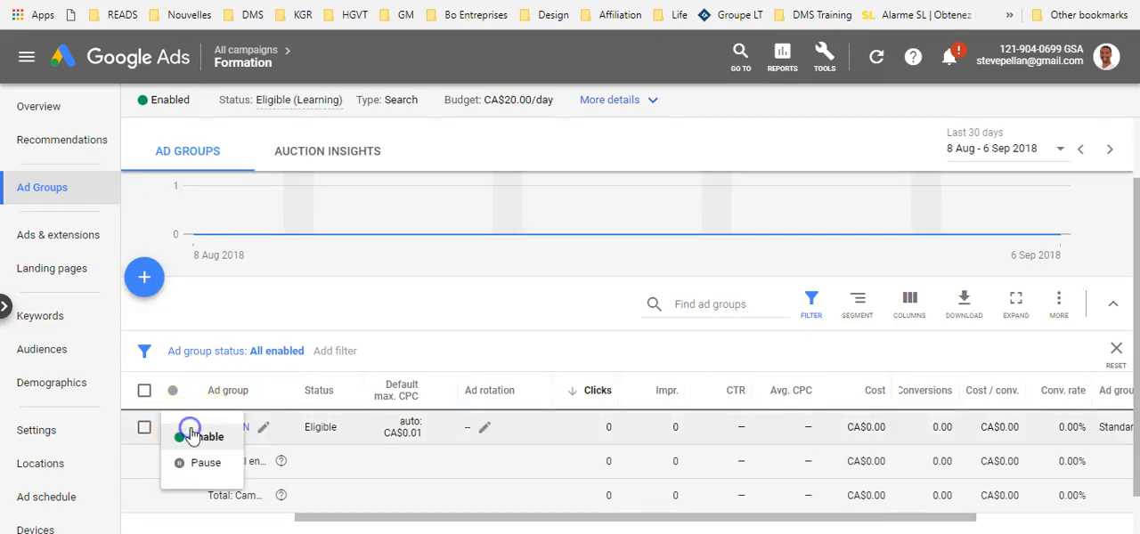
click(192, 463)
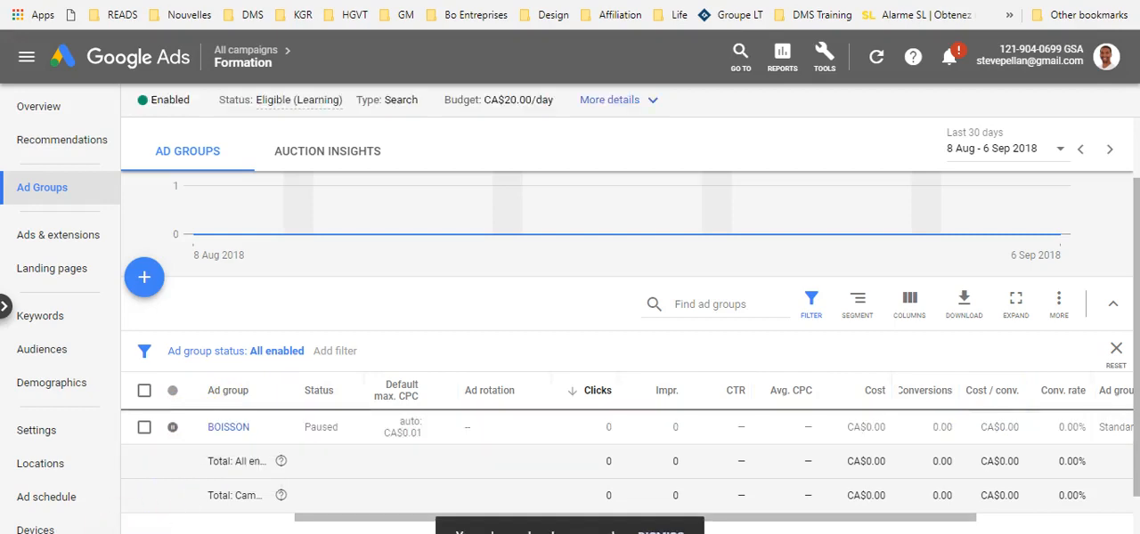